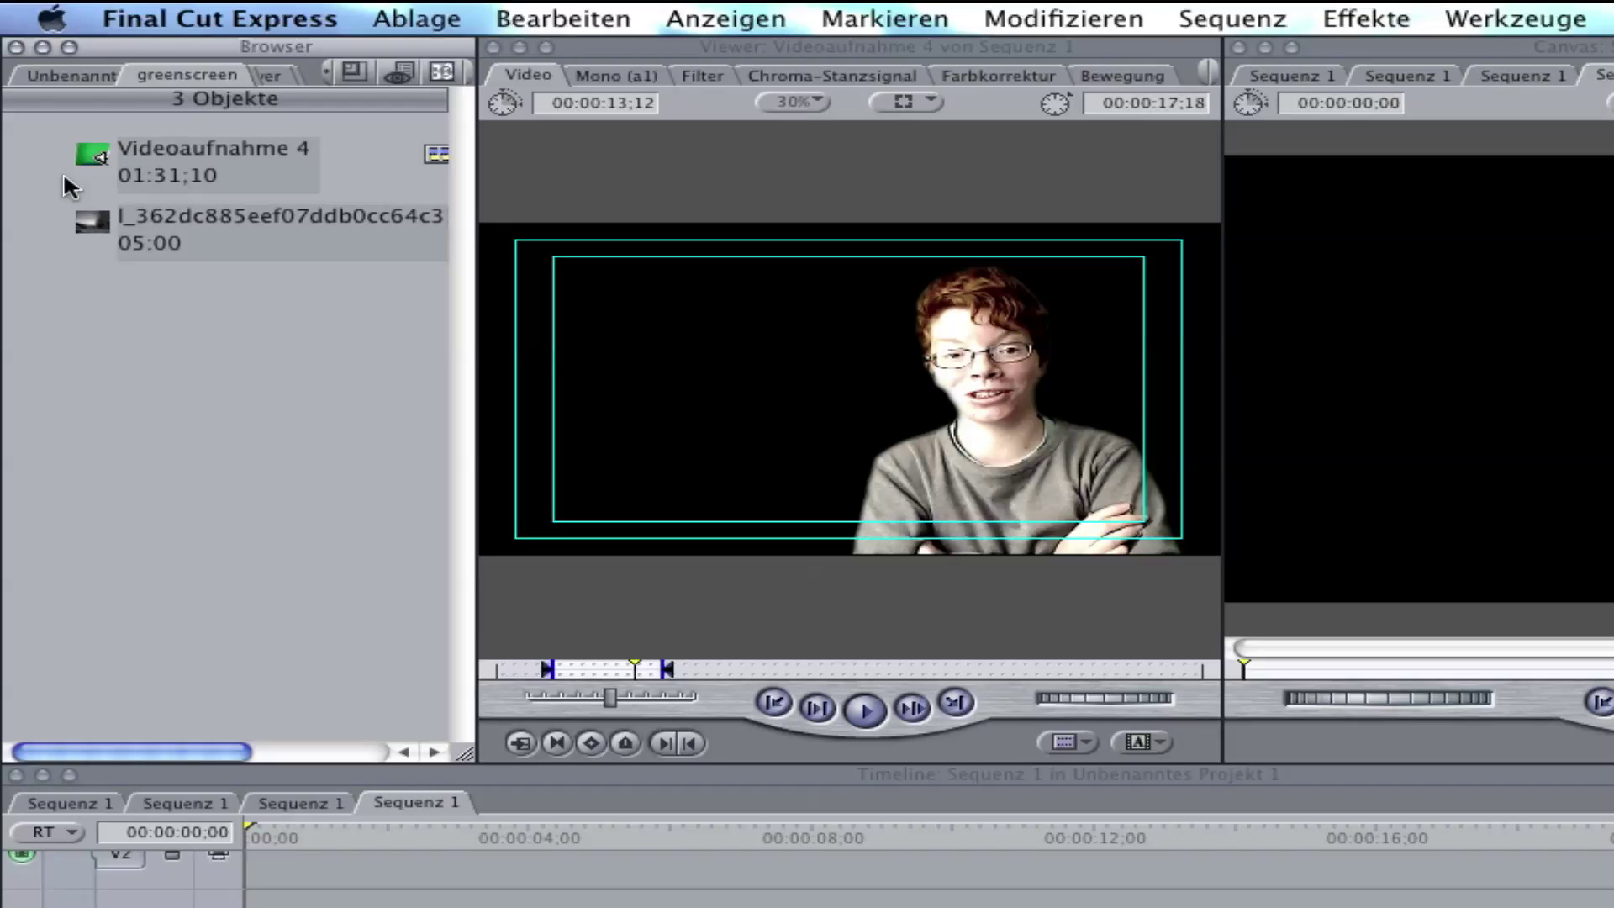
Place Videoaufnahme 4 in the timeline and set its Beschneiden Links crop to 19.
drag(160, 169, 281, 862)
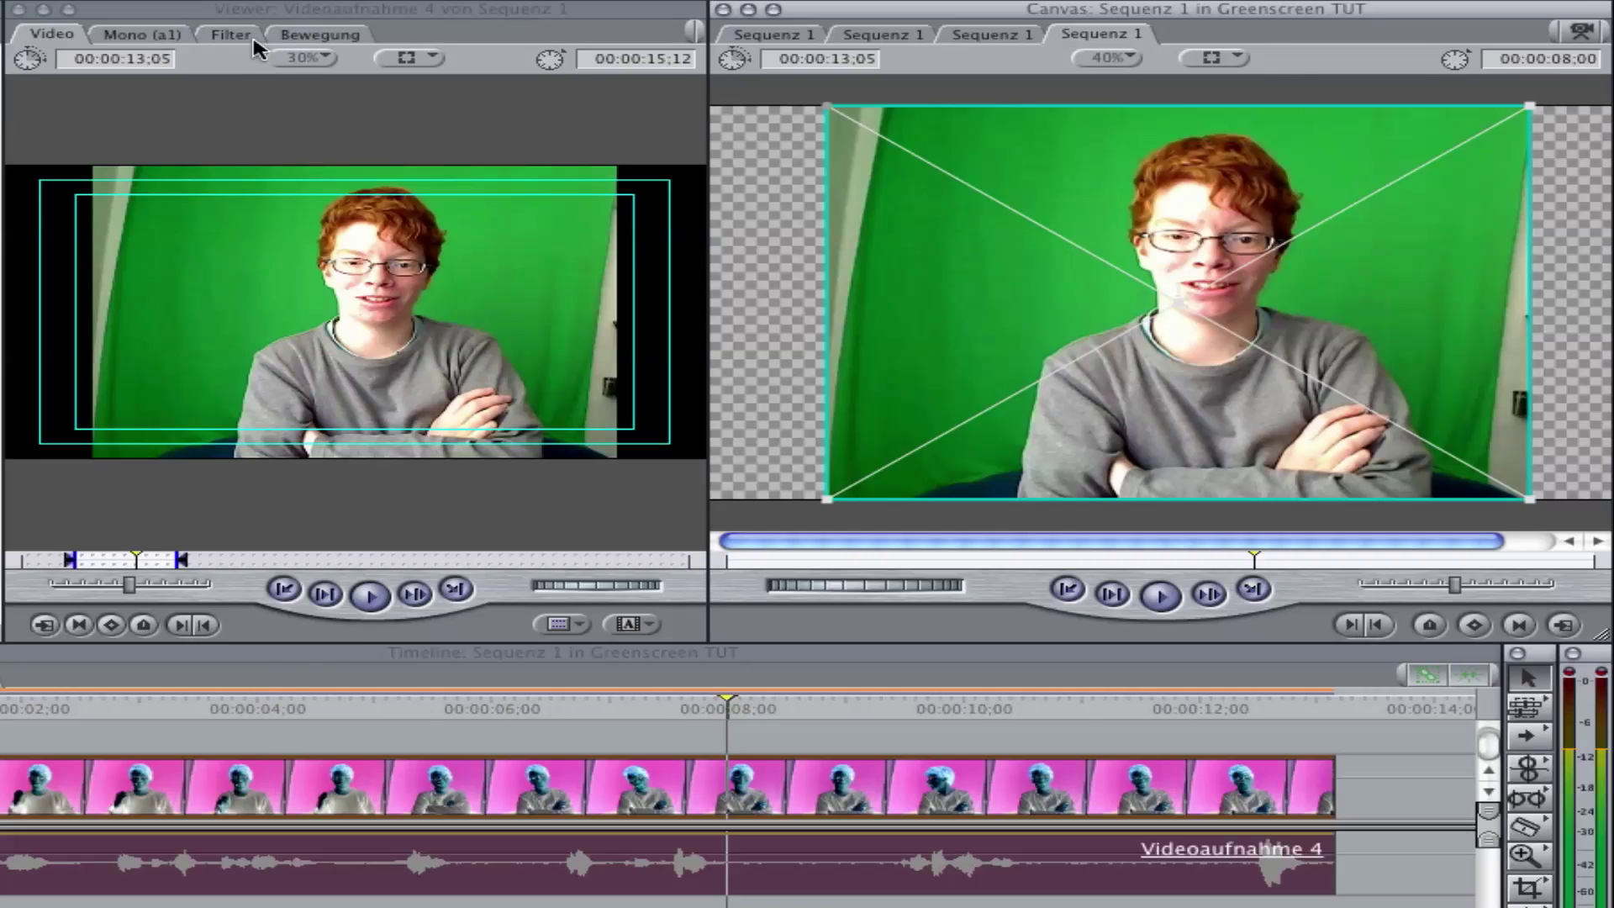
click(330, 37)
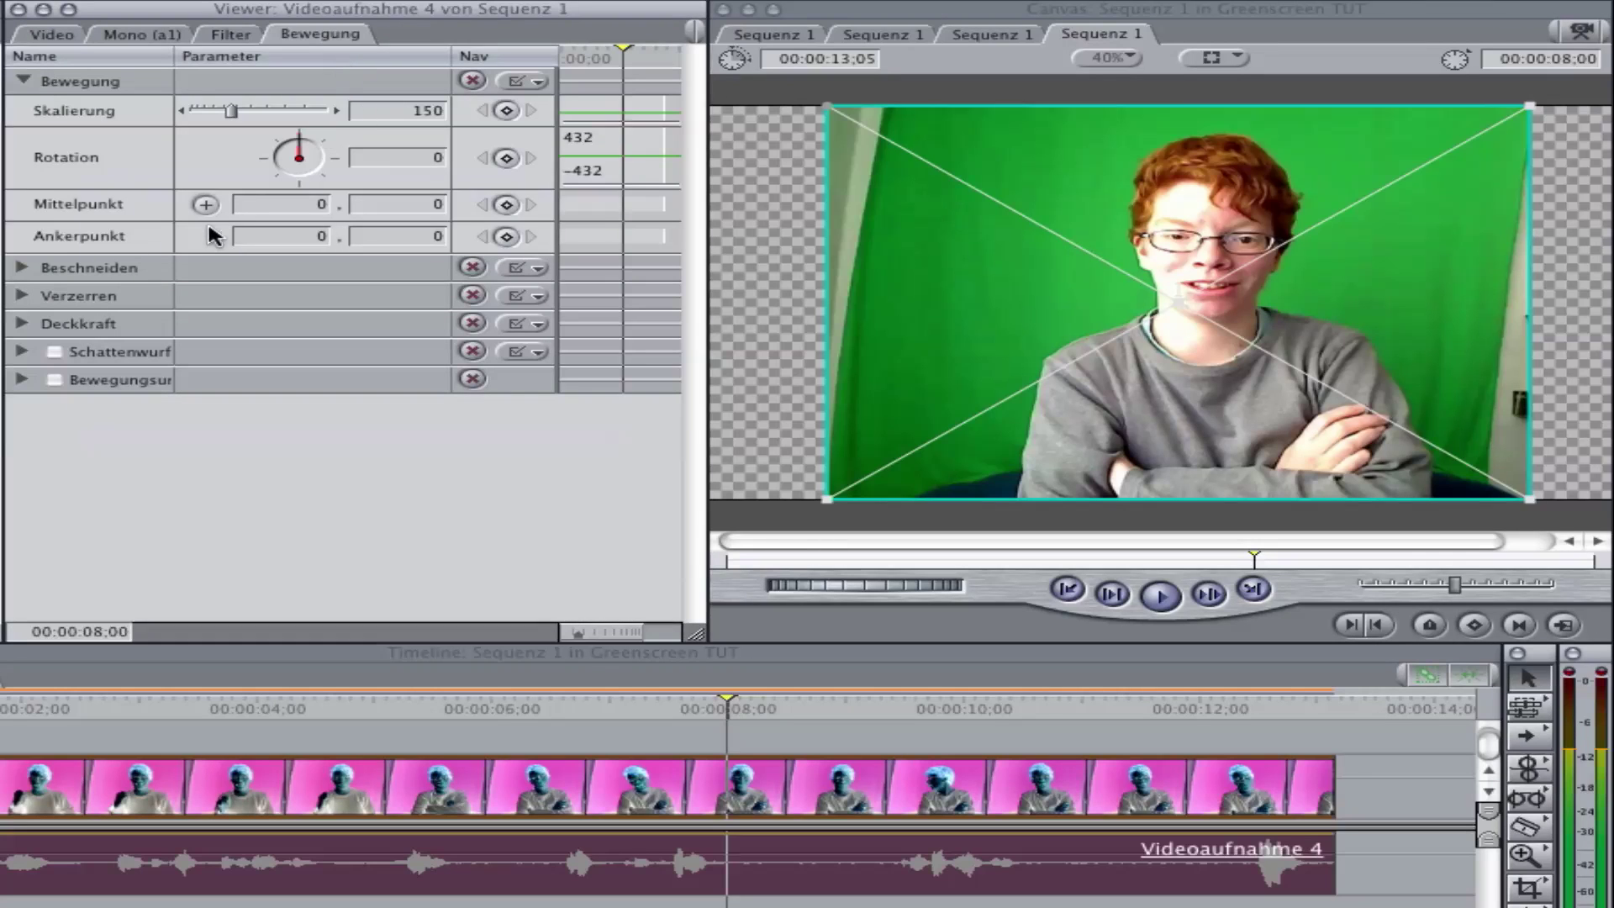
click(22, 268)
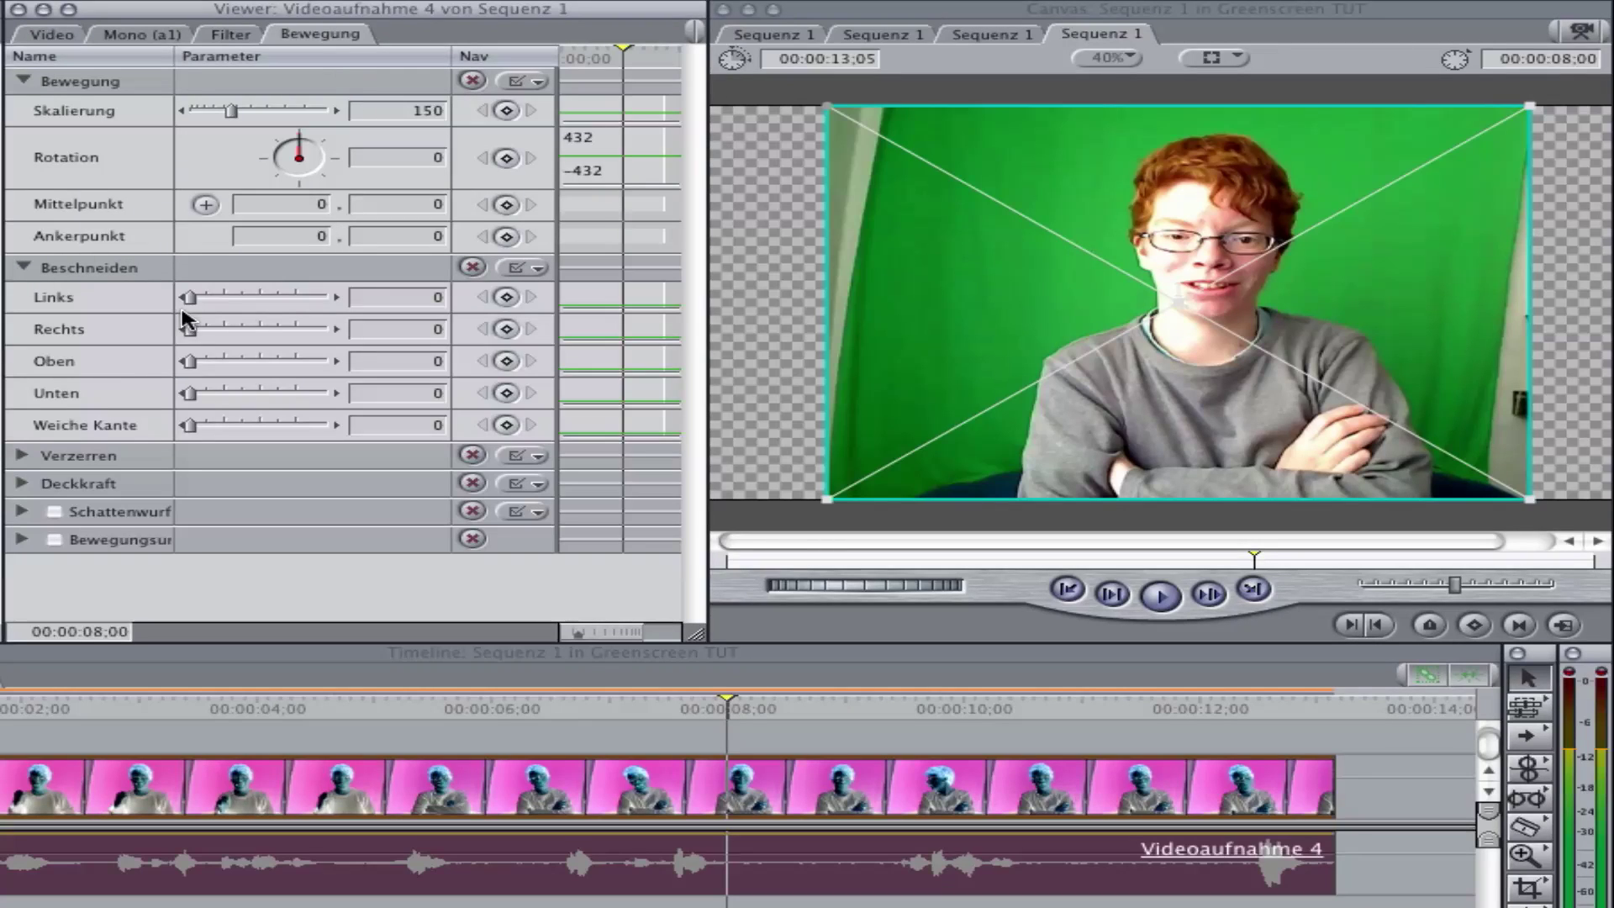
mouse_move(187, 298)
mouse_down()
mouse_move(224, 298)
mouse_move(211, 298)
mouse_up()
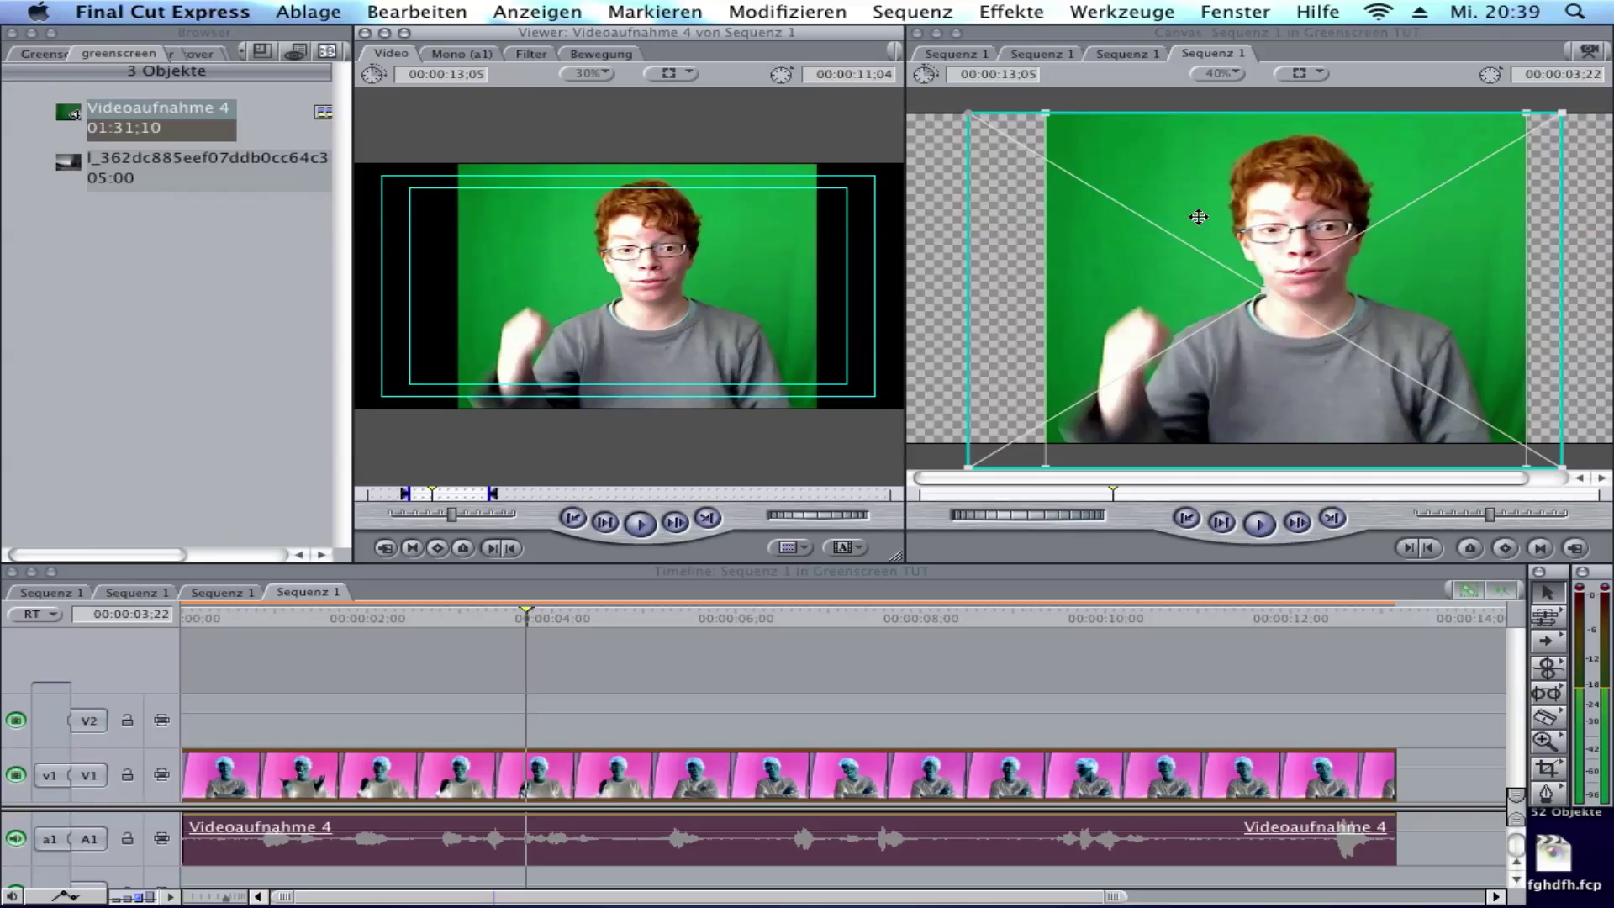
Move the green-screen clip to V2, put the landscape jpg on V1 and extend it to 12:27.
click(147, 173)
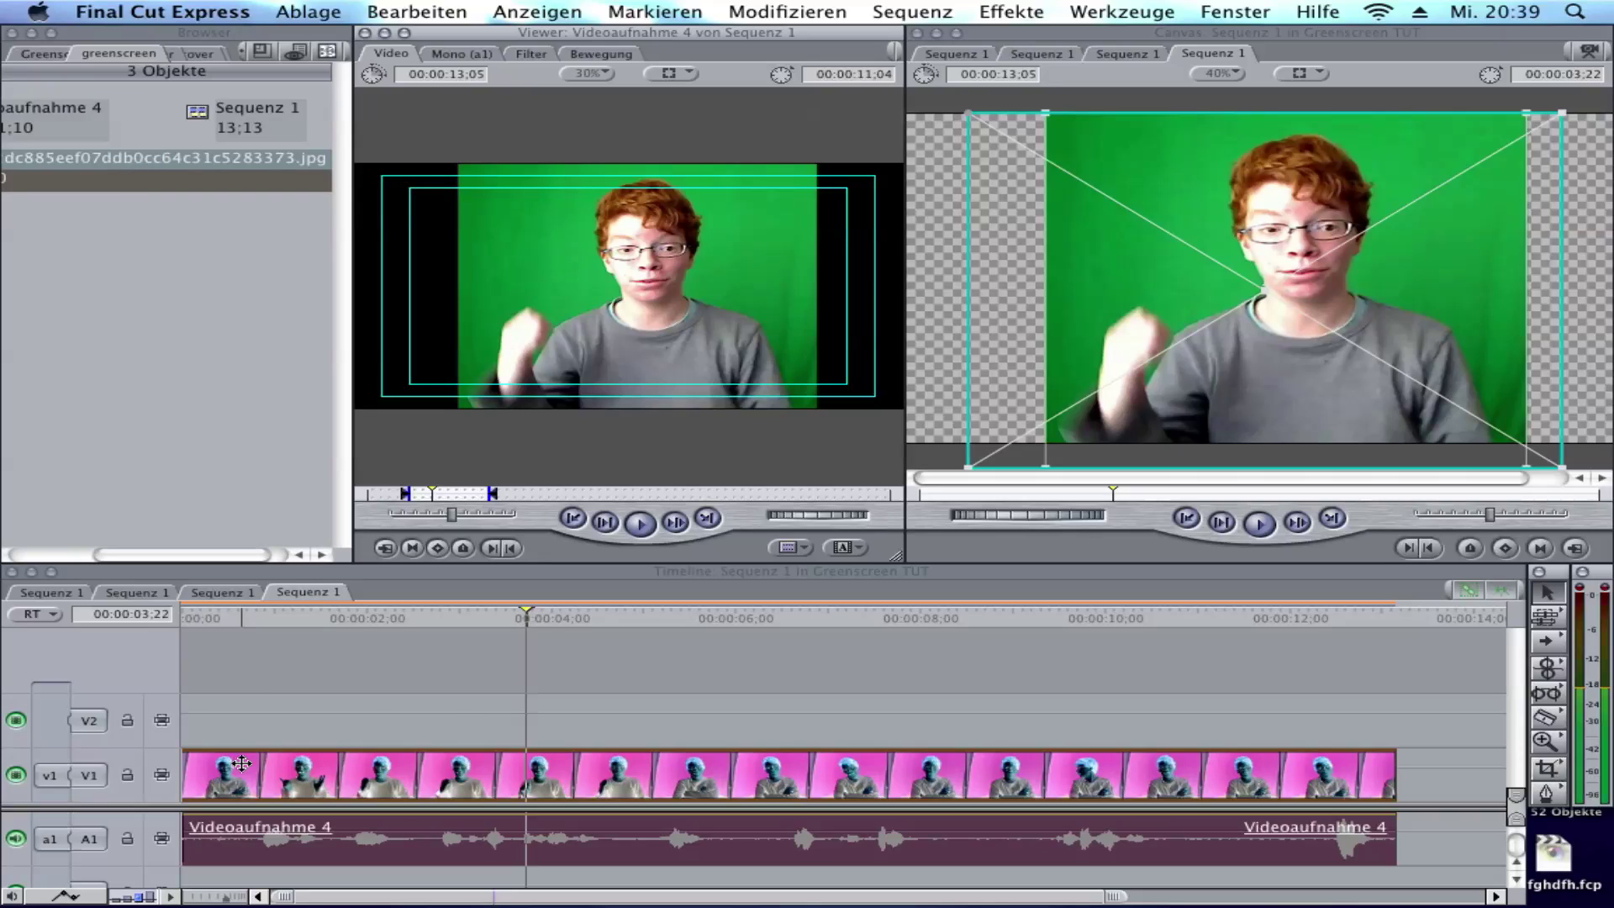
drag(241, 763, 238, 733)
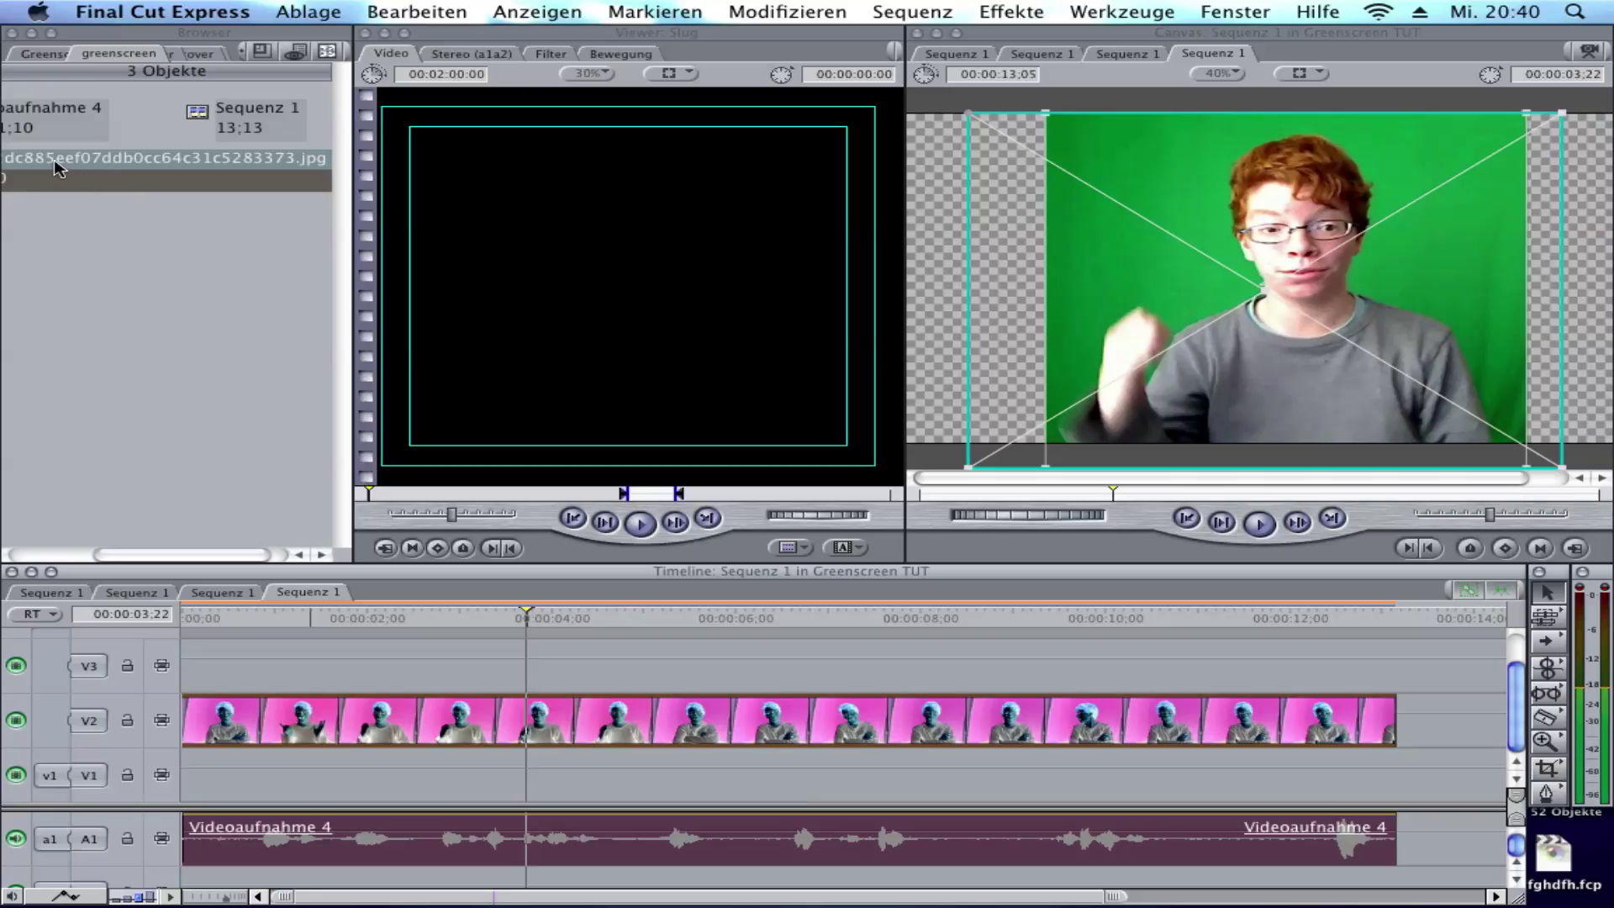
drag(54, 163, 217, 797)
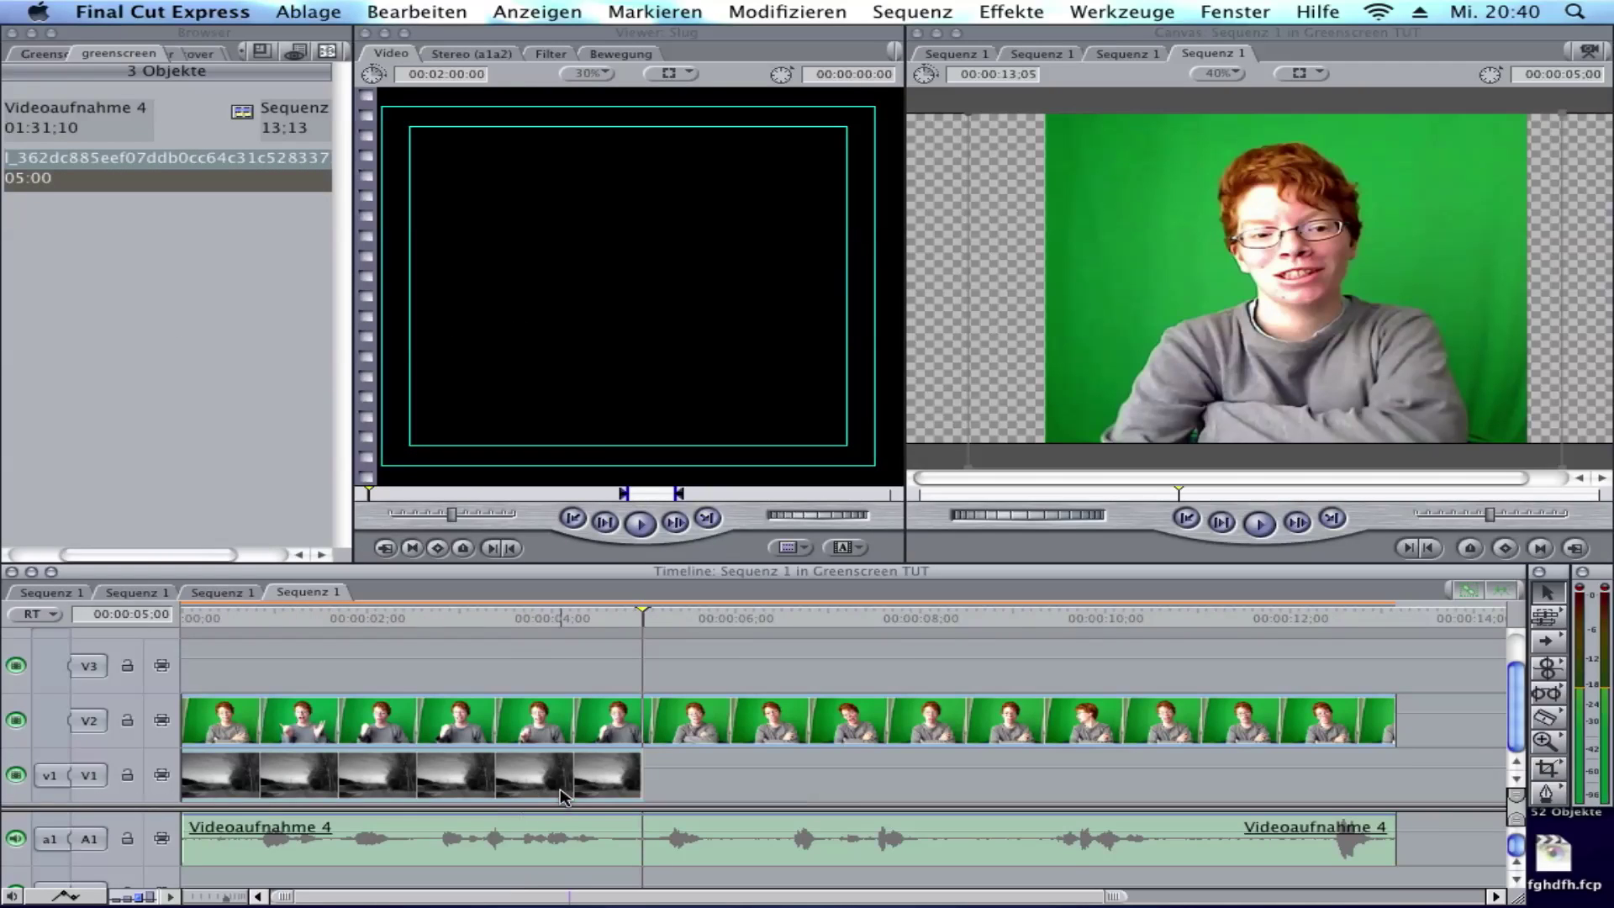
drag(650, 778, 1399, 771)
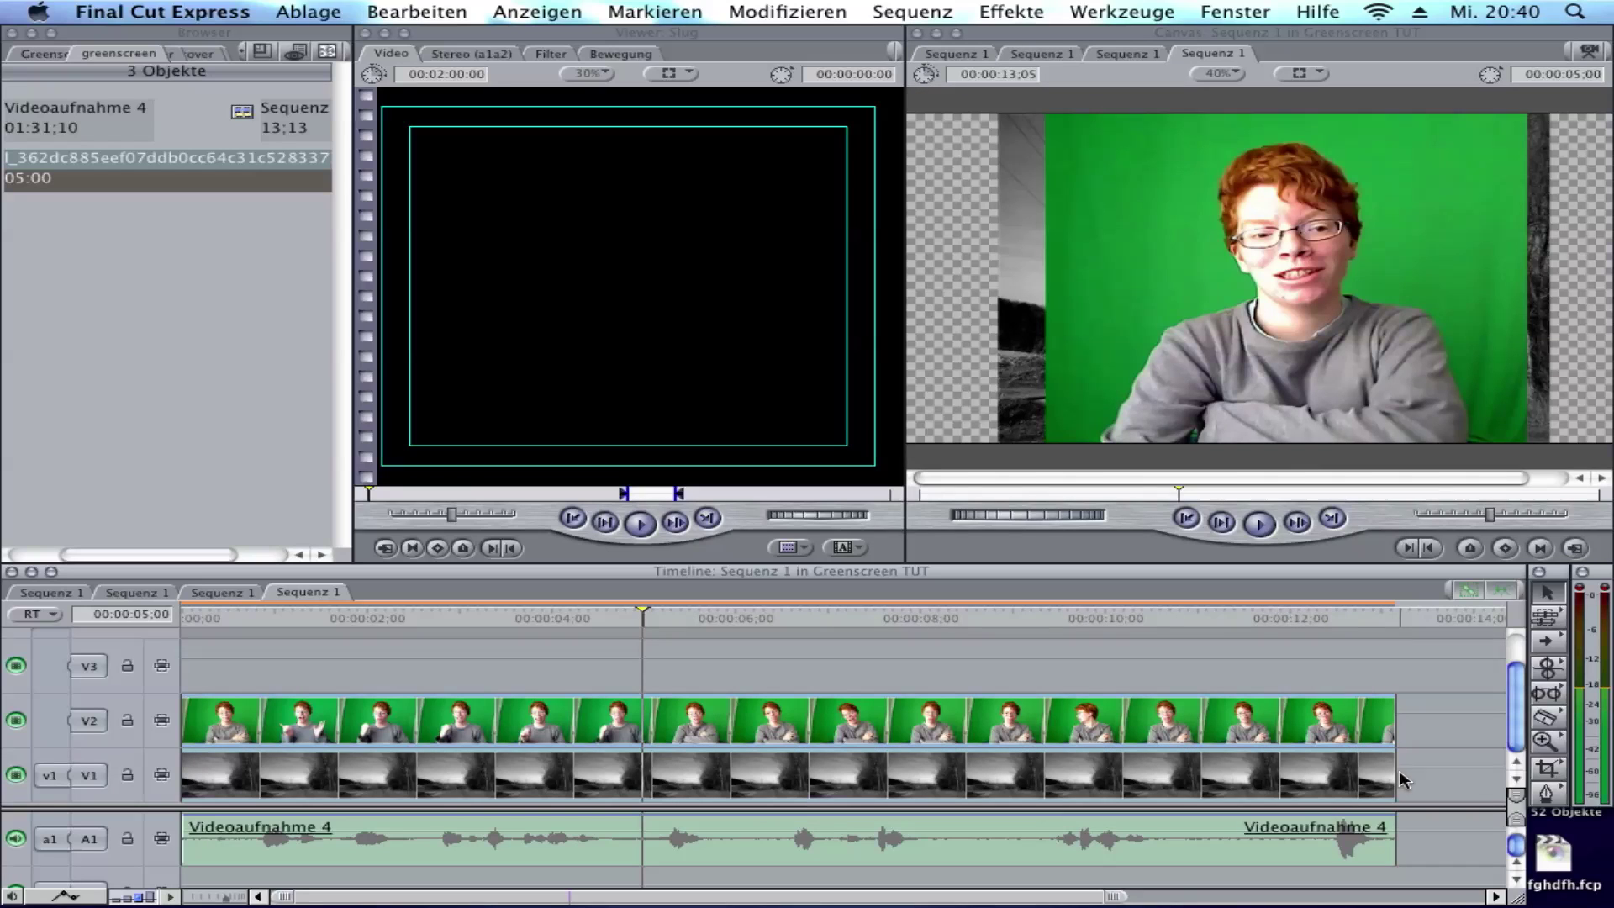
Select the green-screen clip and keep the Canvas showing the plain image without wireframe.
click(614, 711)
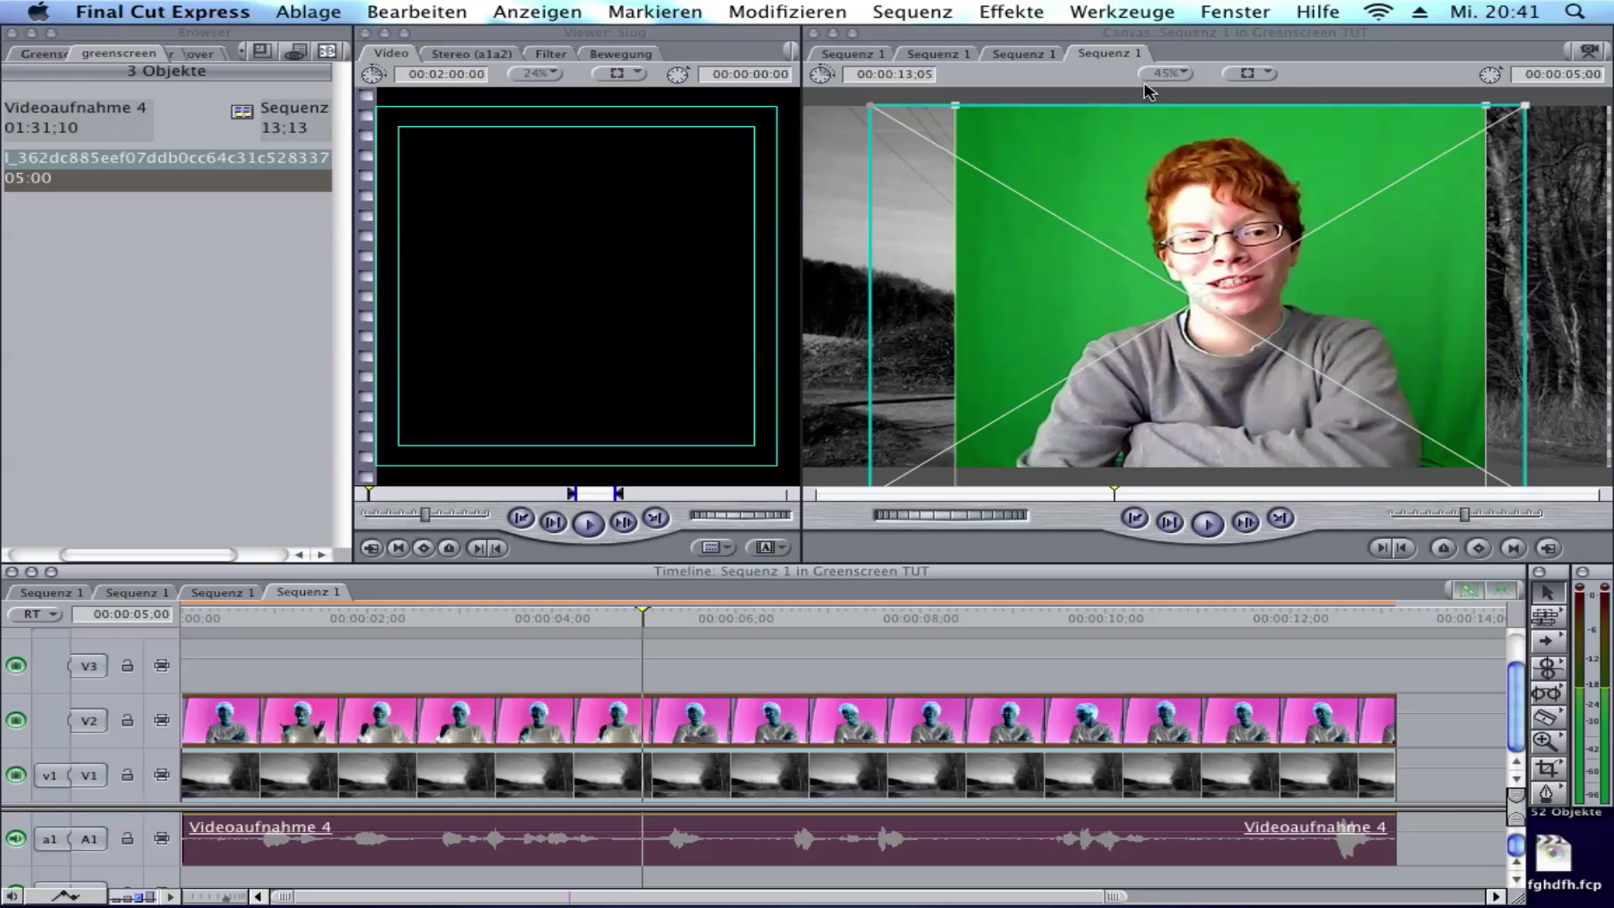
click(1271, 77)
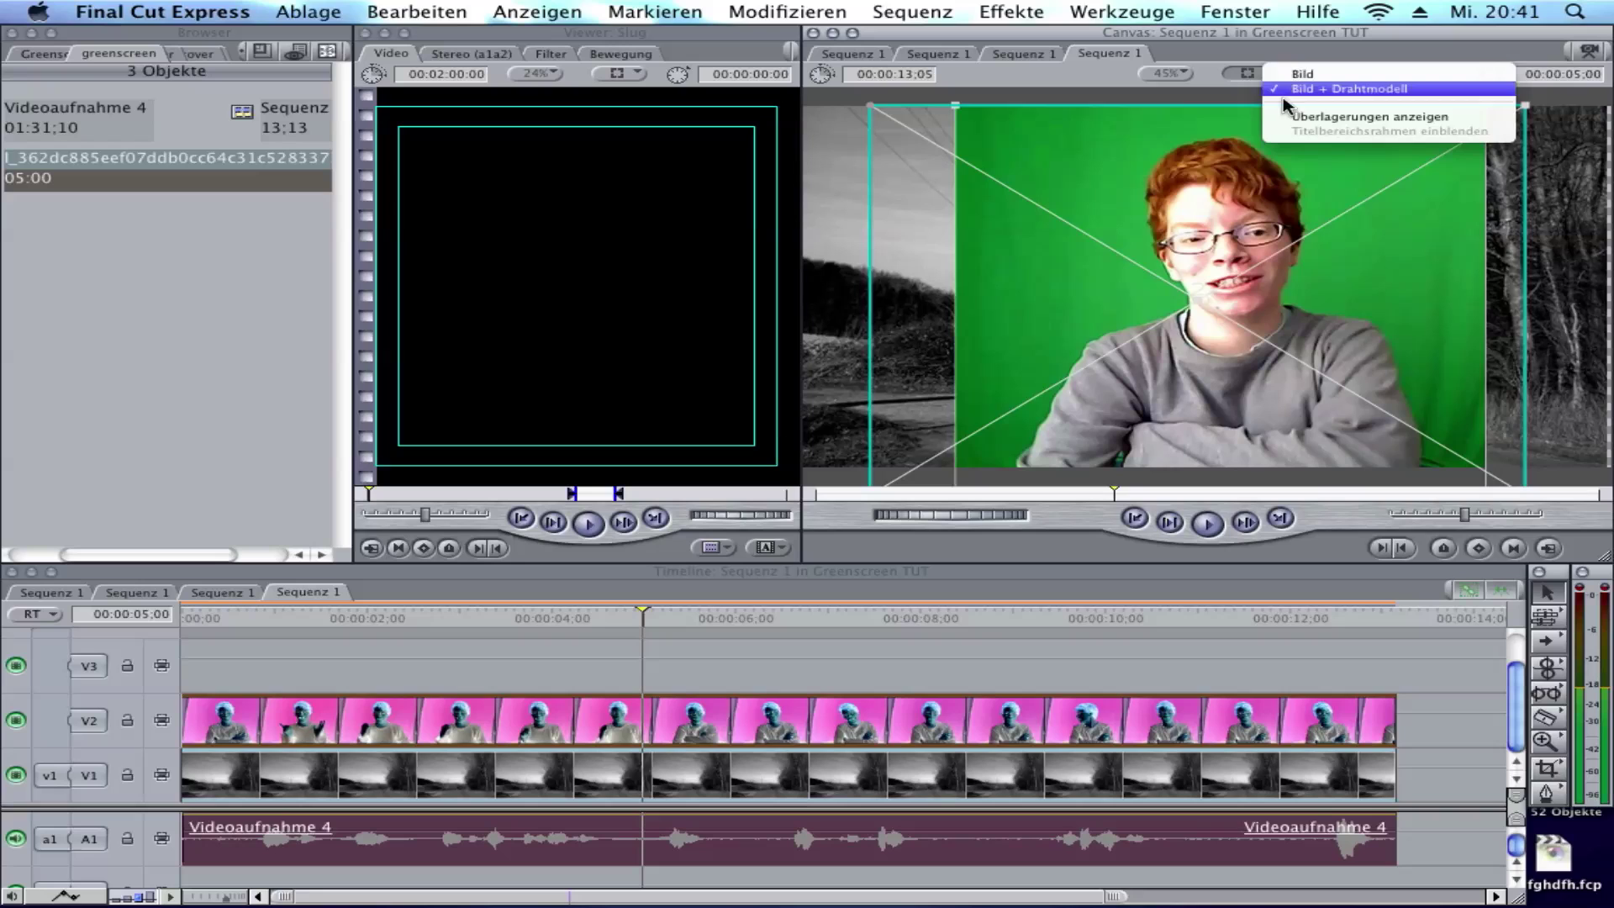
click(1345, 88)
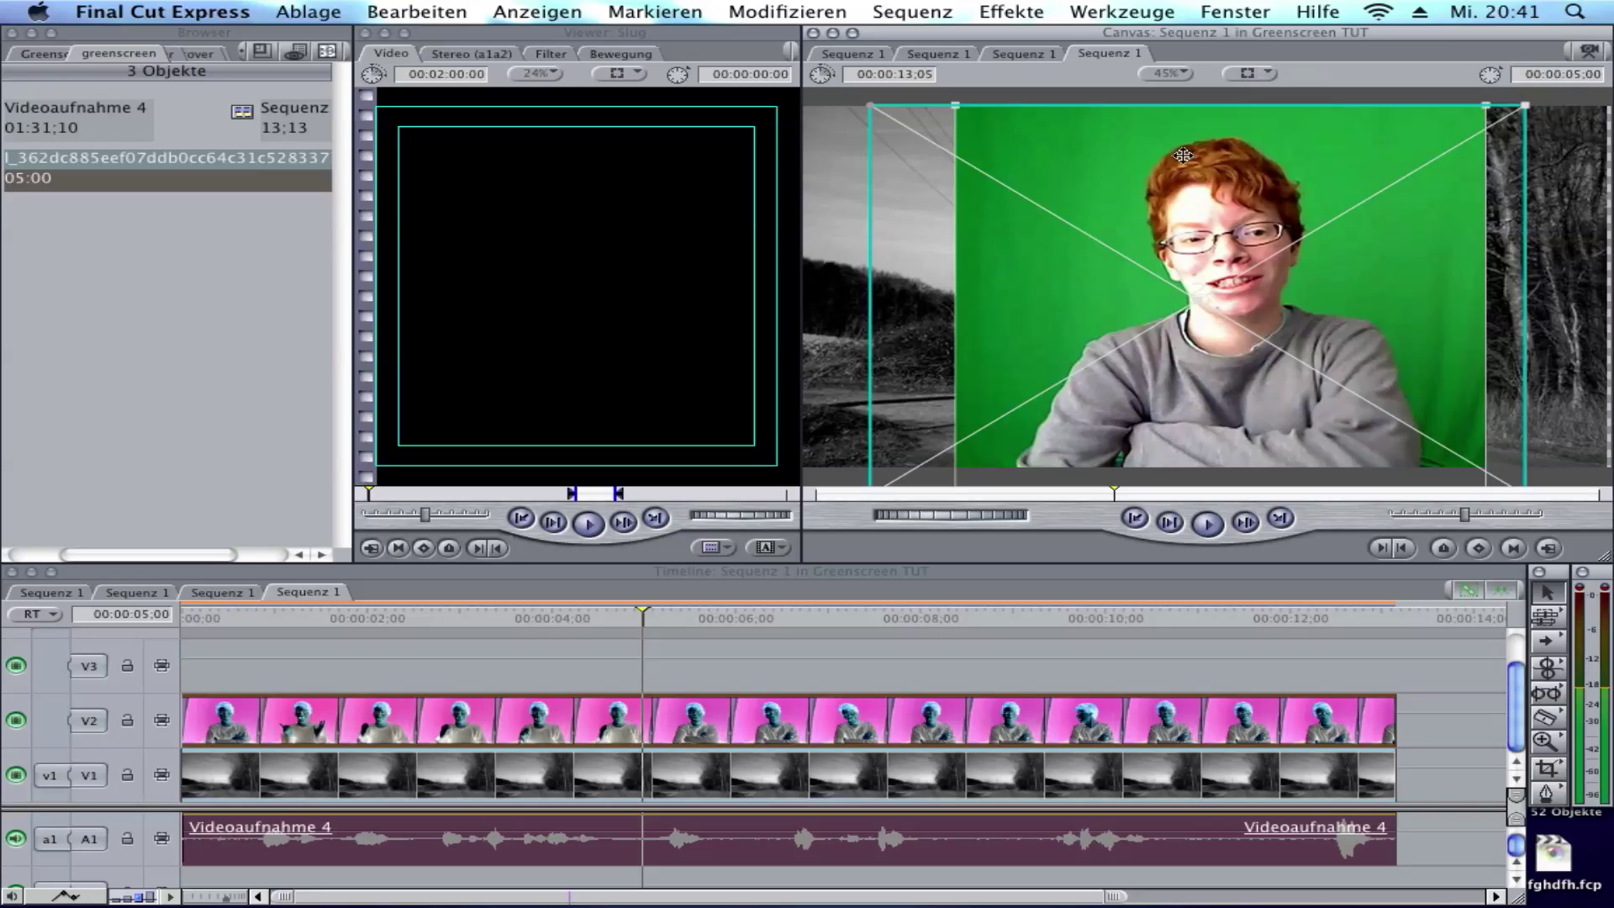
click(1250, 74)
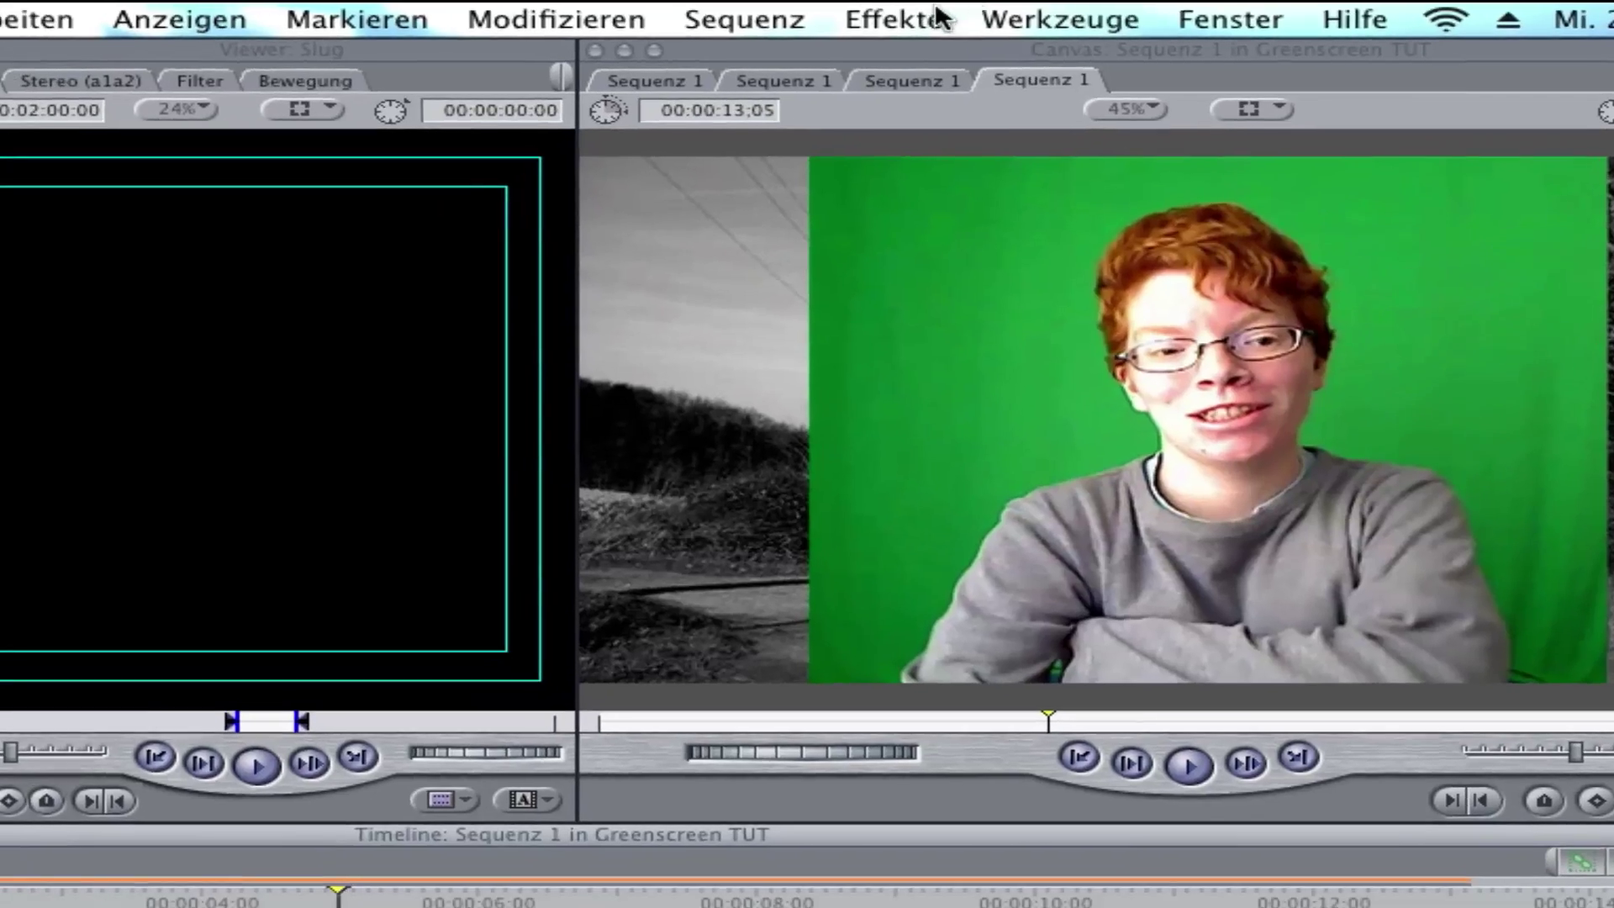
Apply Videofilter > Stanzsignal > Chroma-Stanzsignal to the clip and pick up its eyedropper in the Viewer.
click(935, 18)
mouse_move(898, 137)
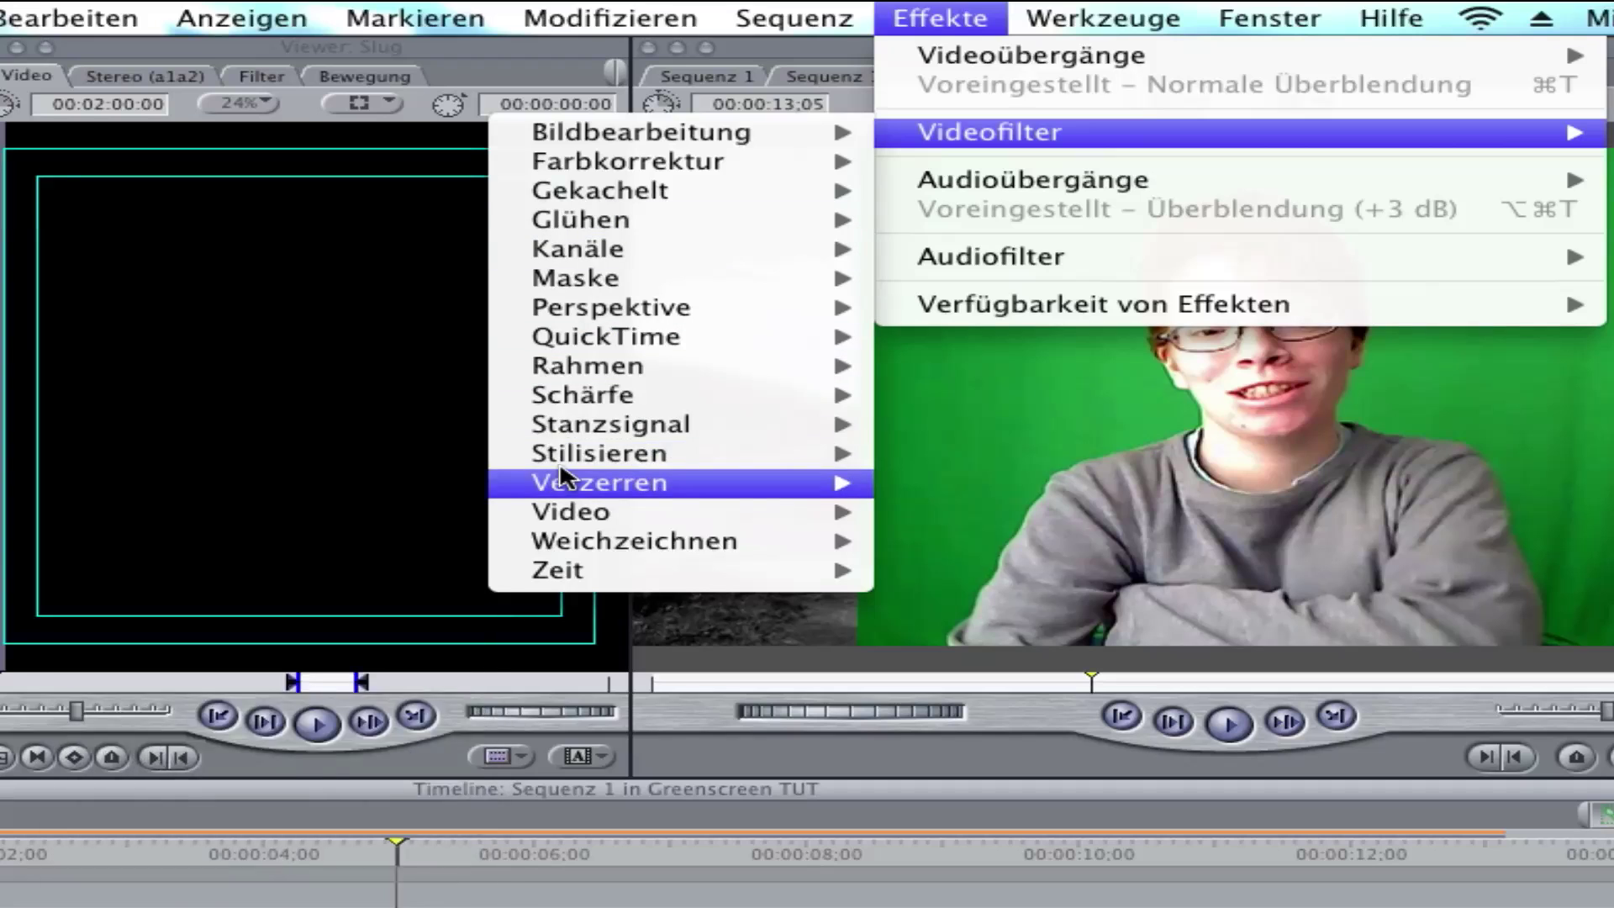
mouse_move(589, 438)
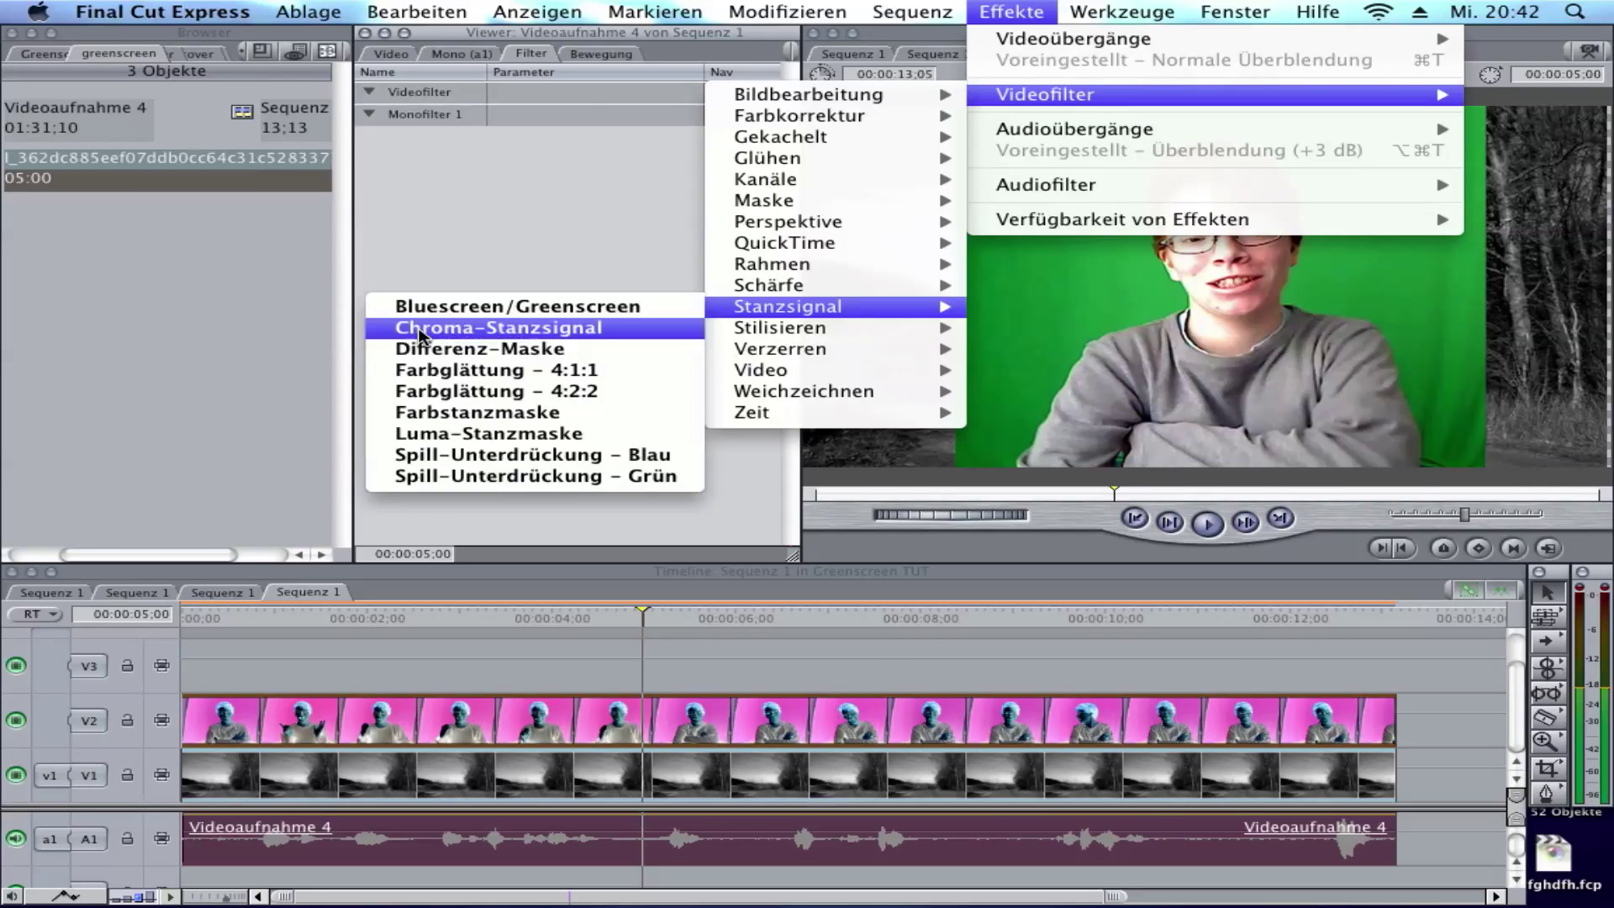
click(420, 330)
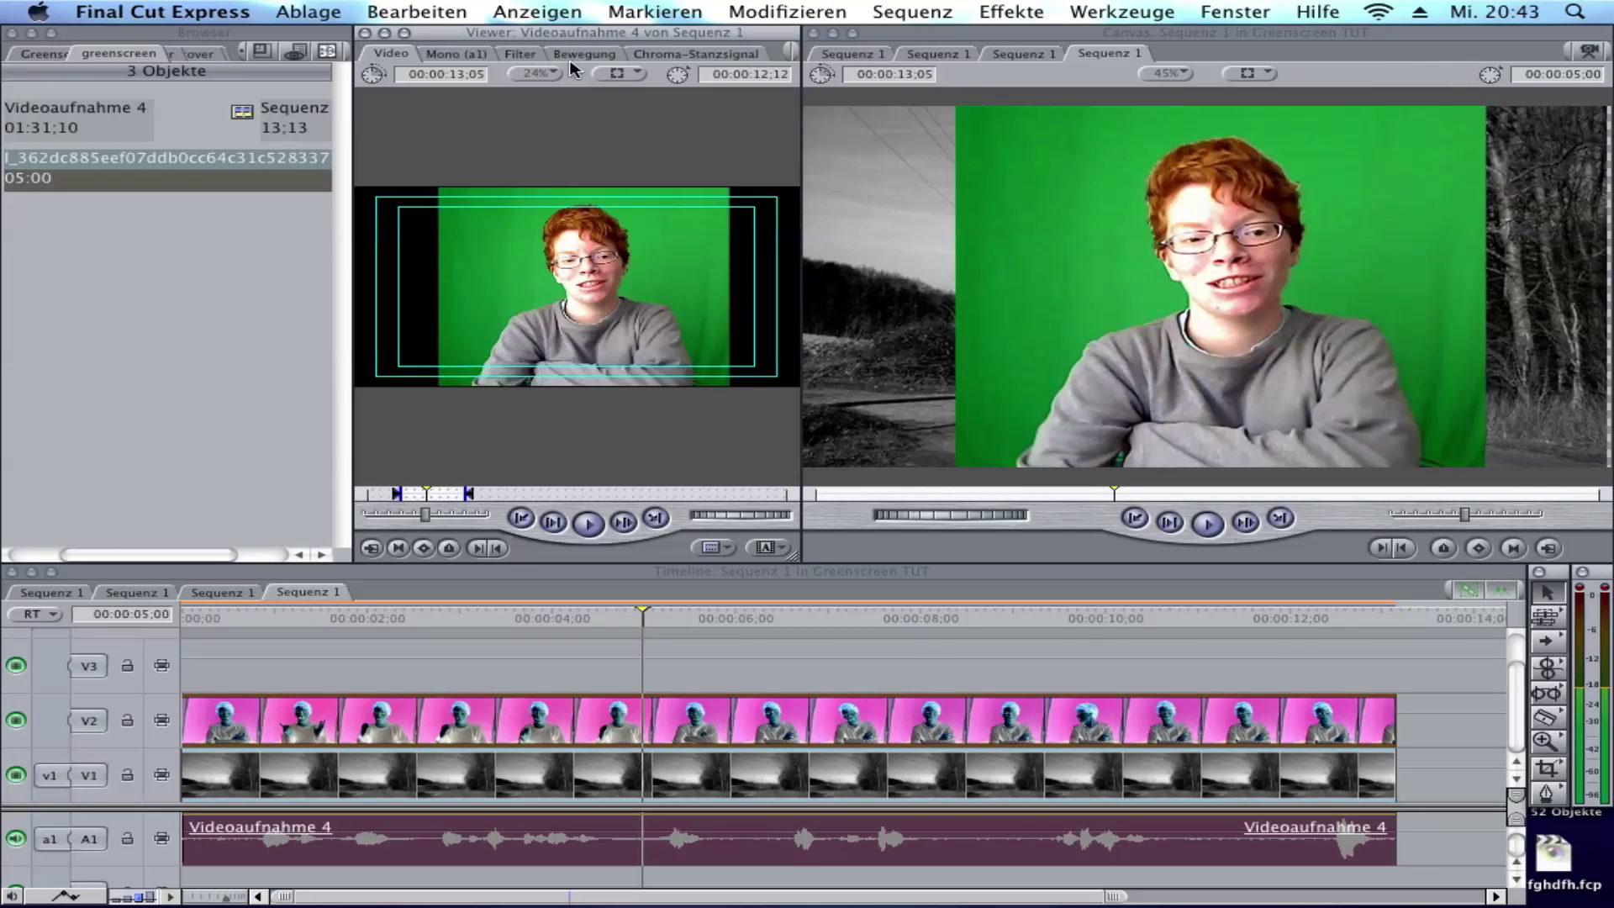
click(699, 55)
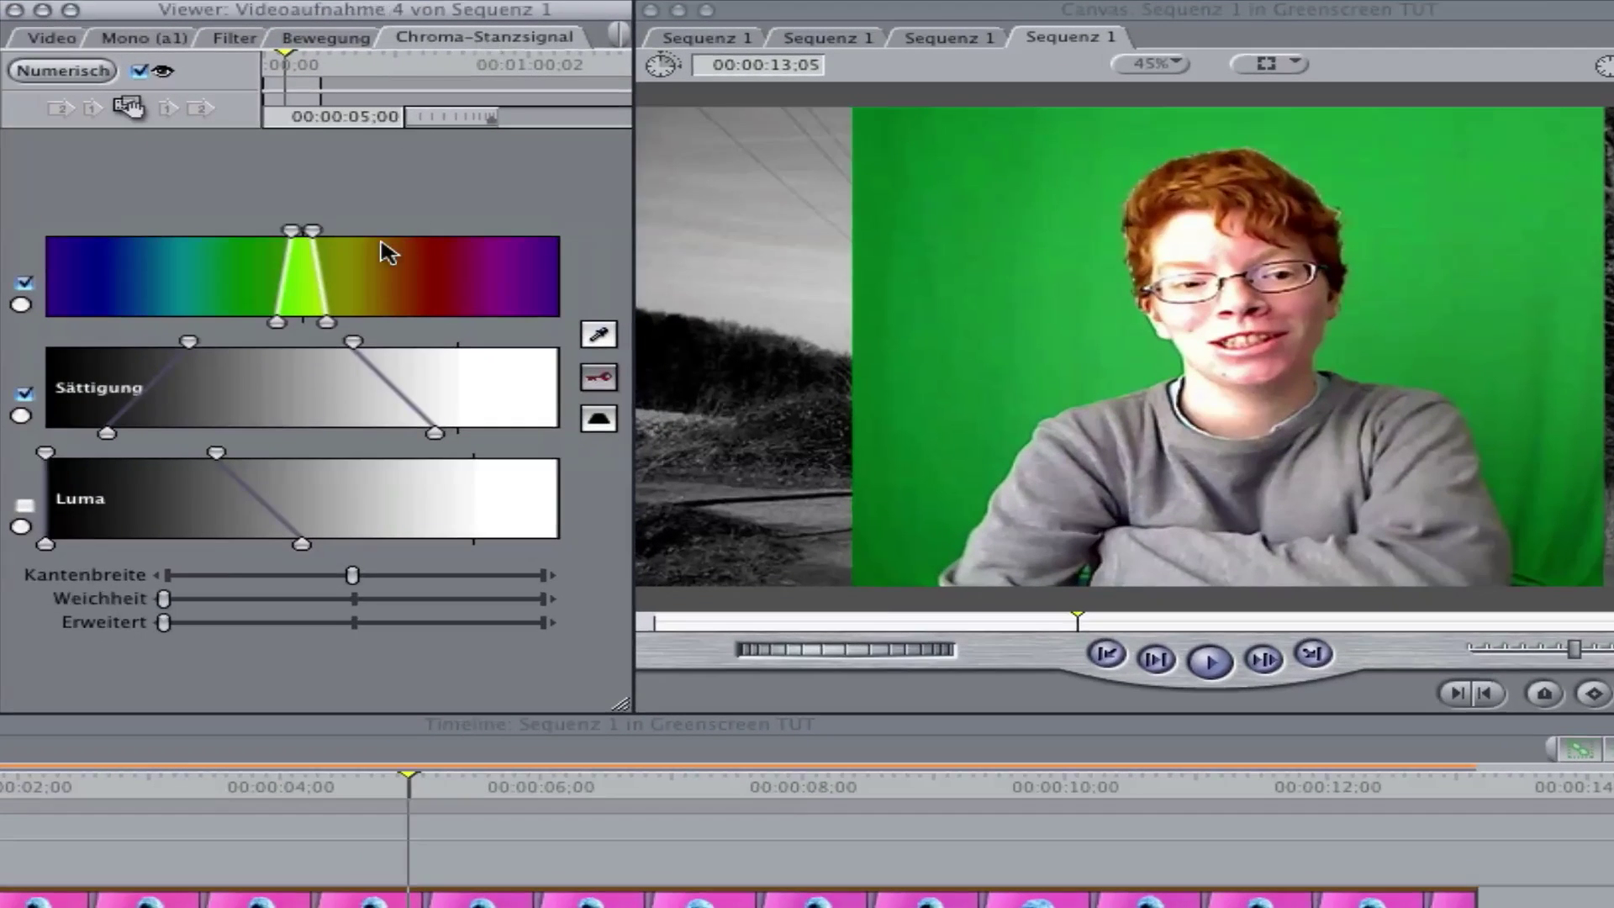
click(600, 336)
Sample the green backdrop and two leftover green patches in the Canvas with the key's eyedropper.
click(1094, 321)
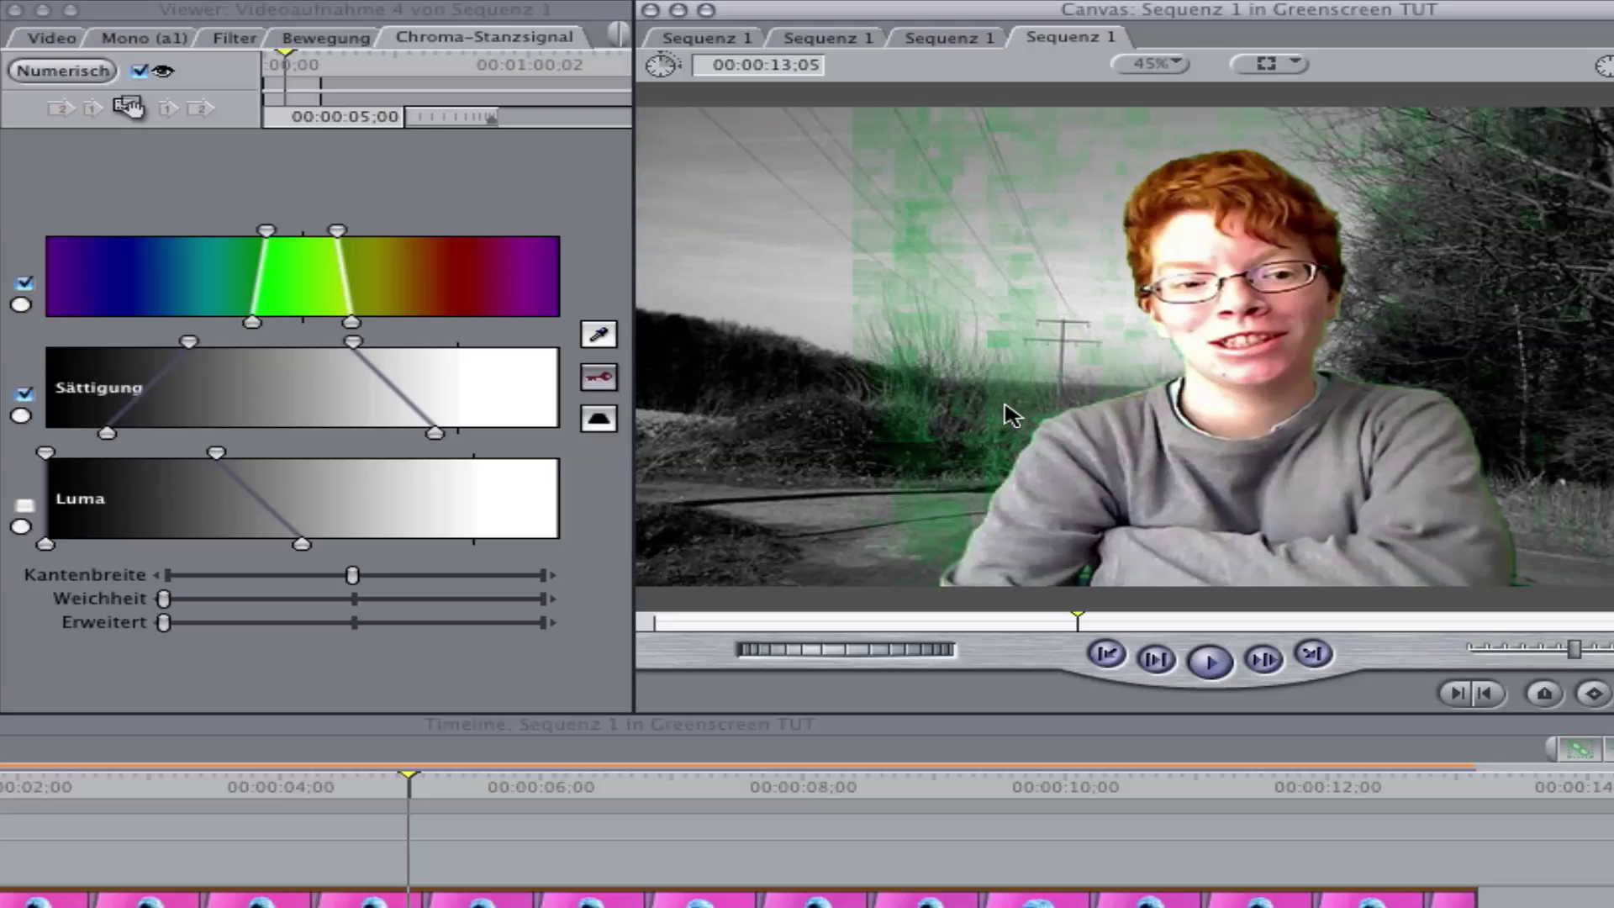
click(598, 335)
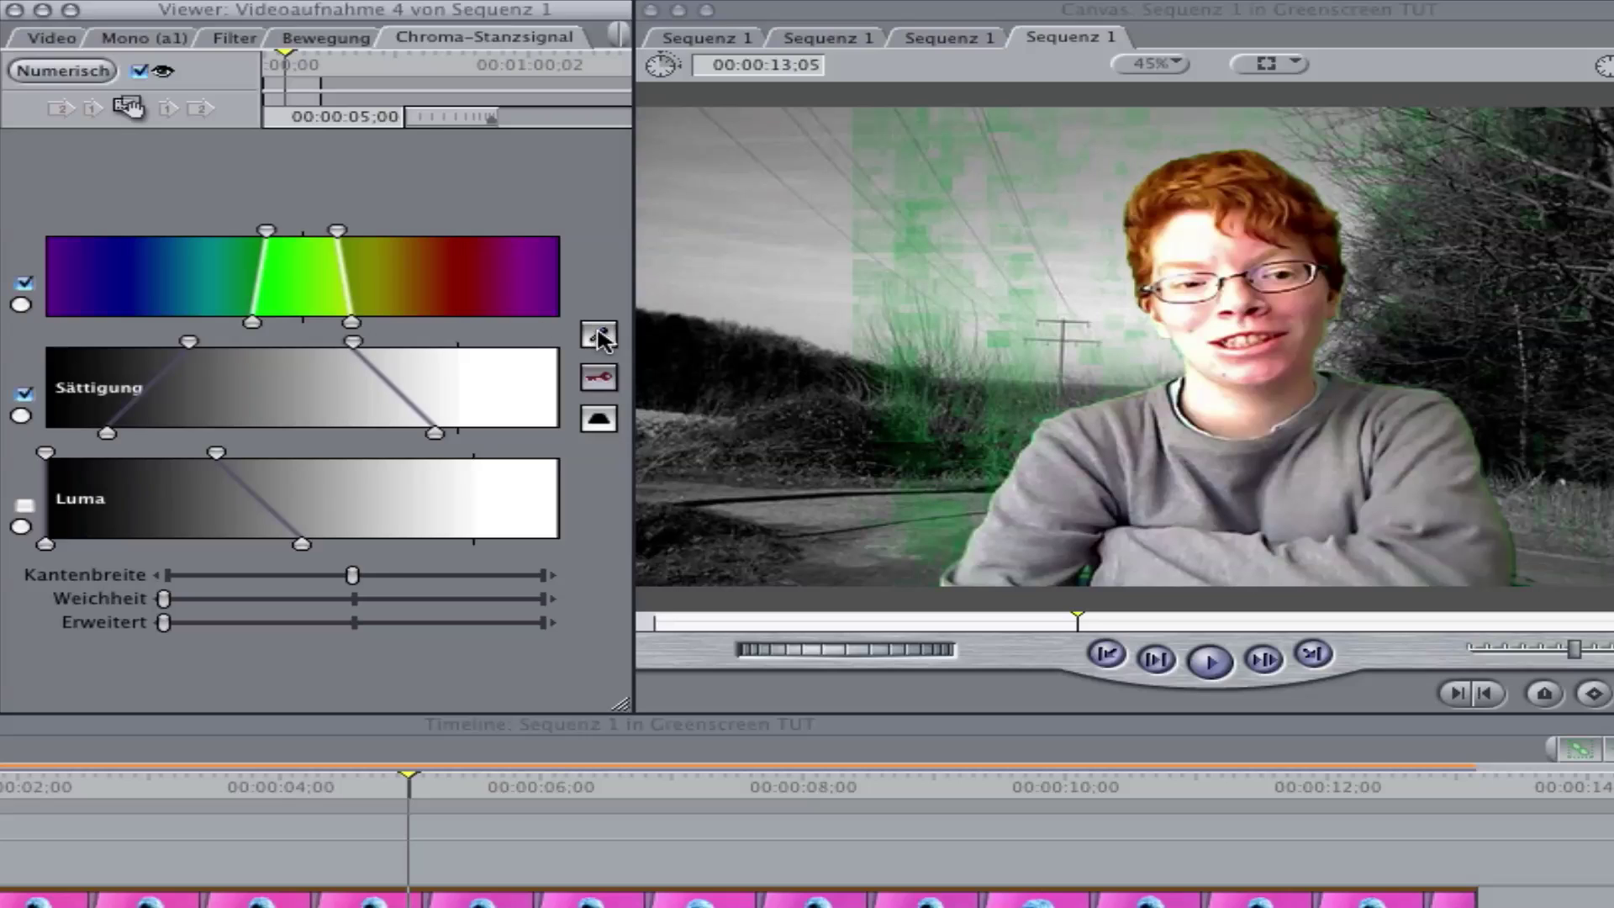
click(1019, 393)
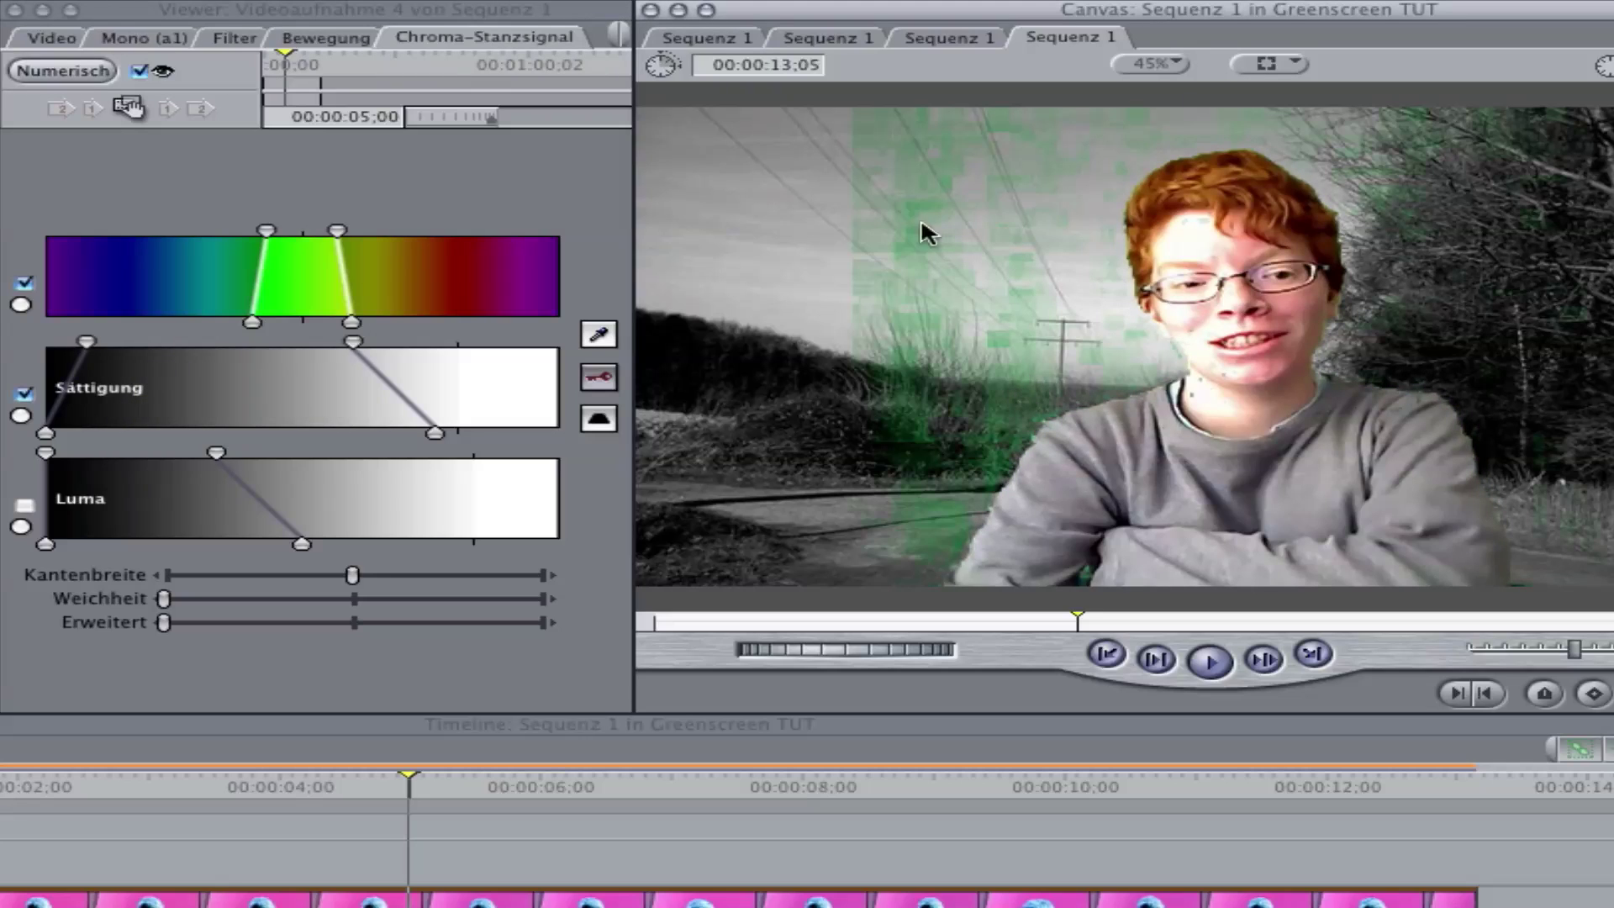
click(599, 335)
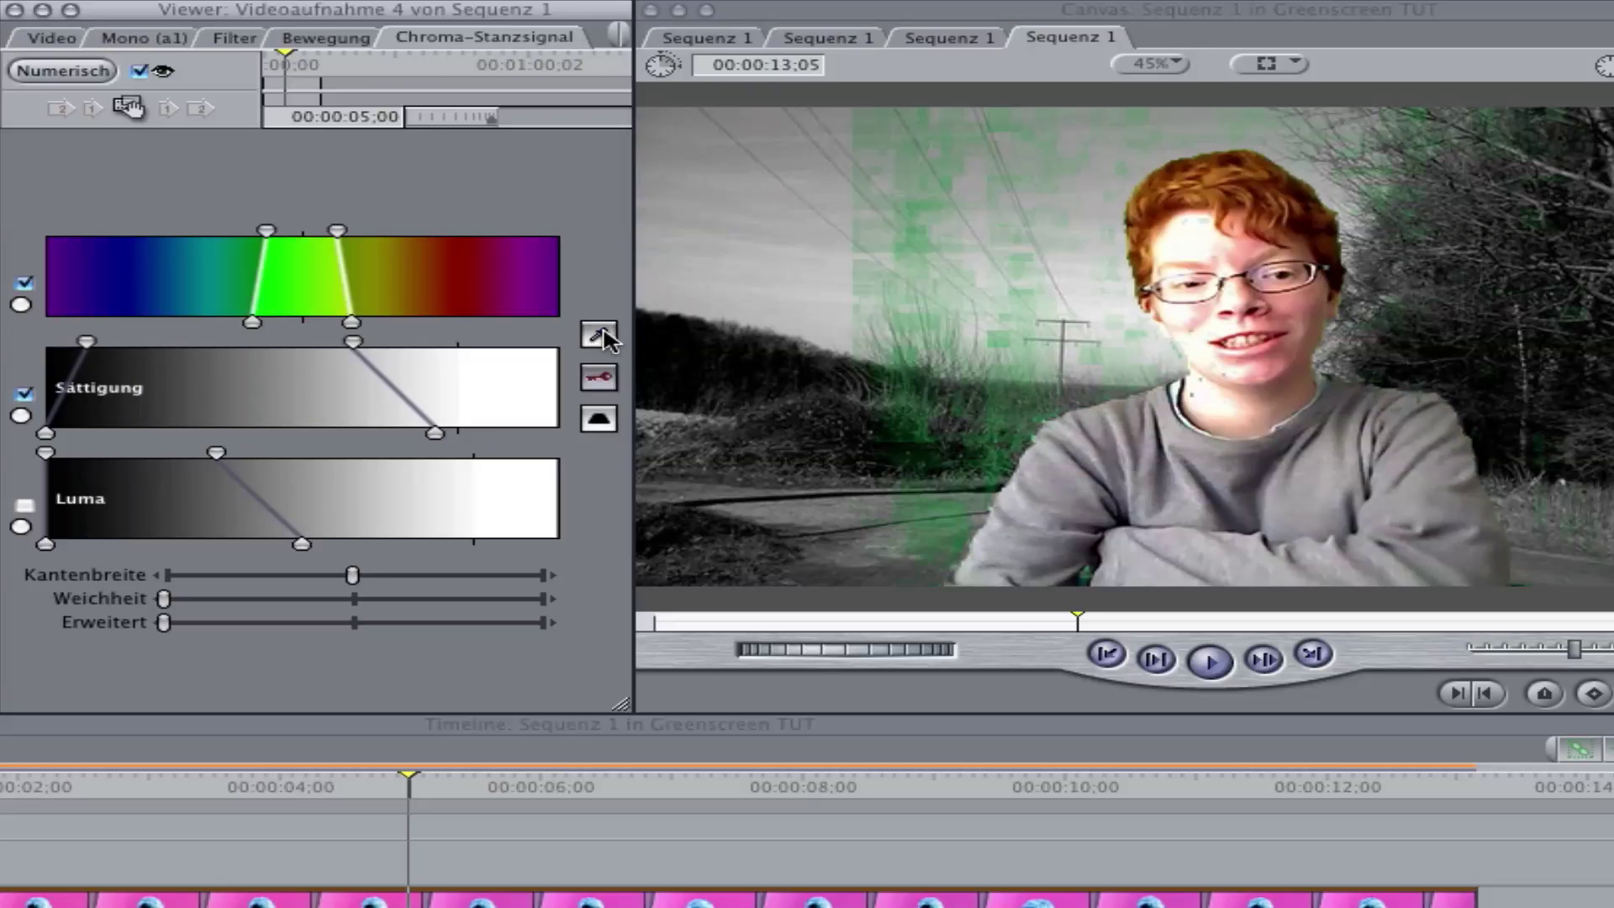
click(919, 139)
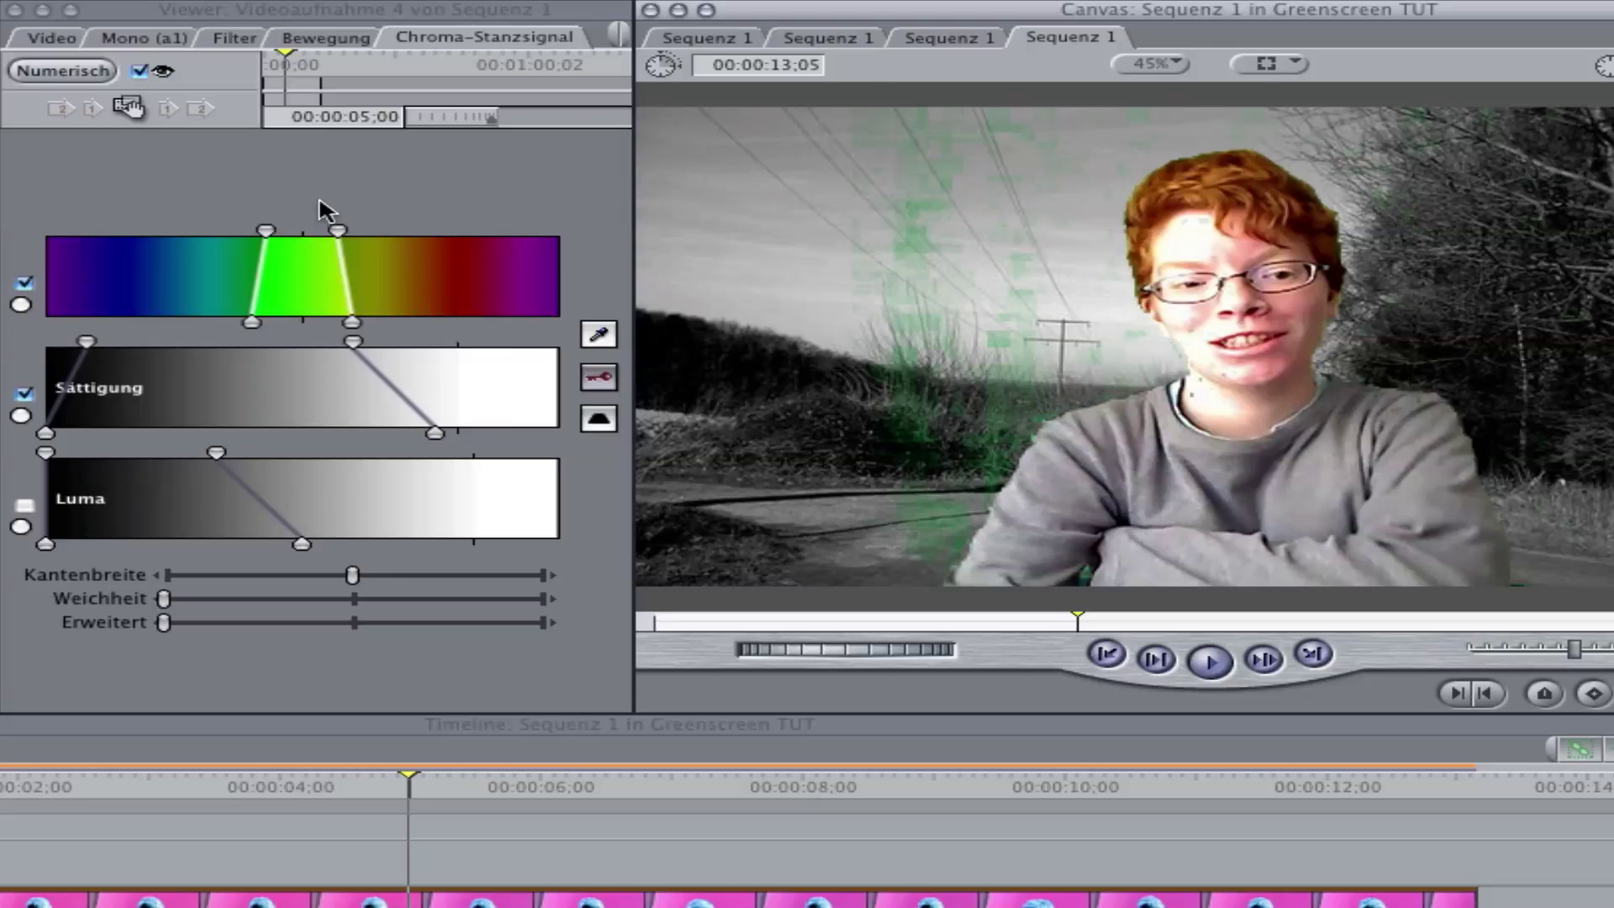
Widen the key's hue range and raise the low end of its Sättigung range.
click(281, 263)
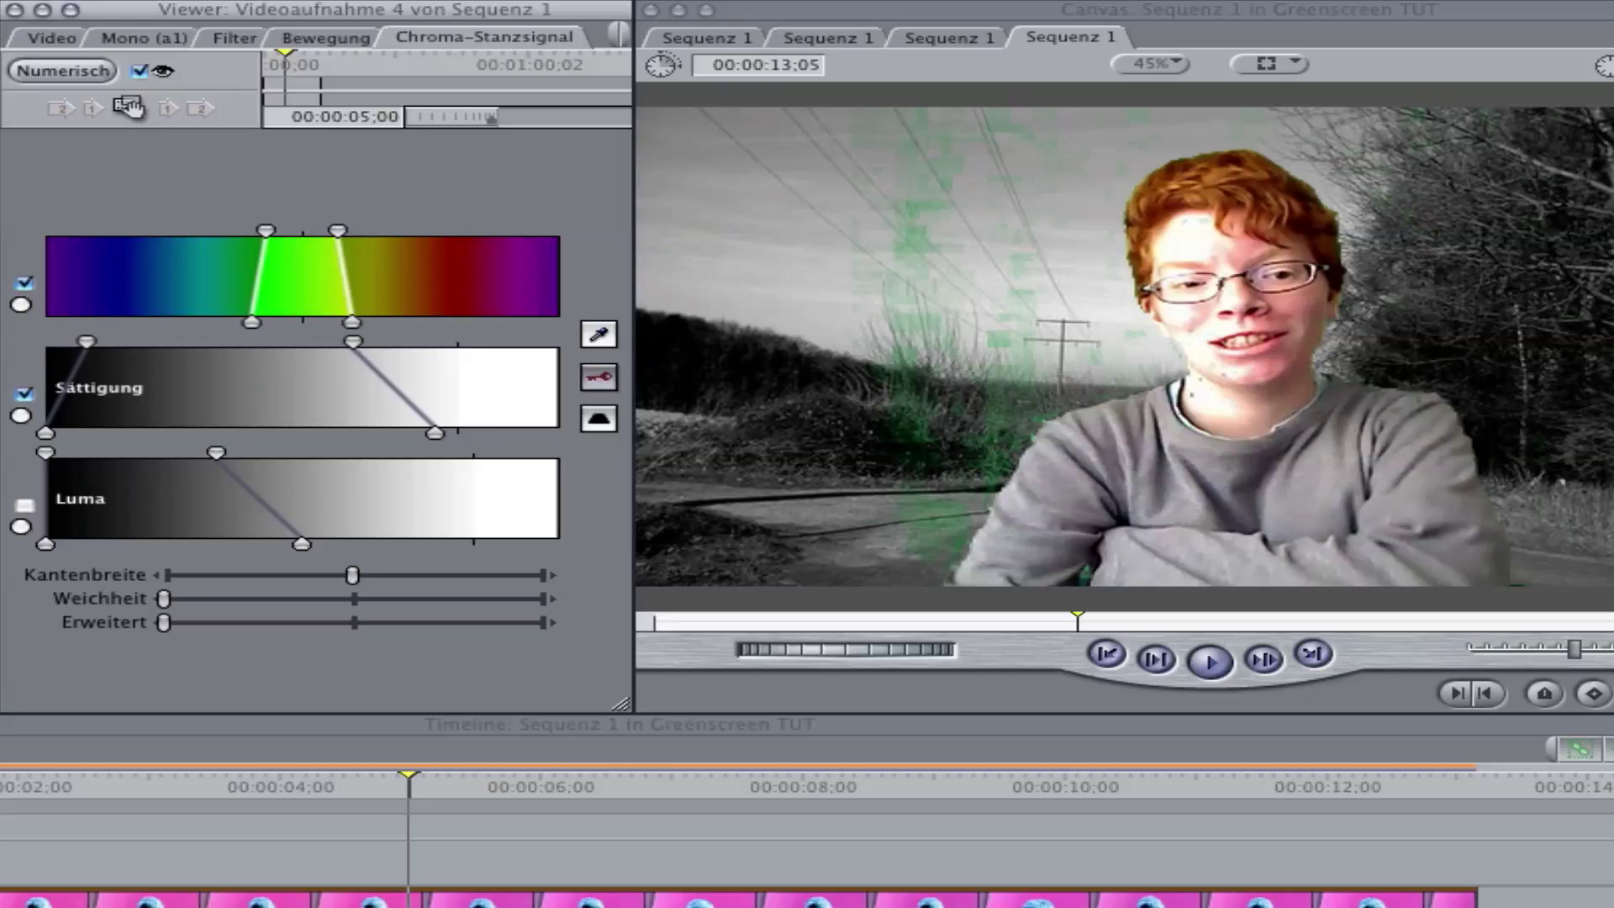
drag(281, 262, 310, 262)
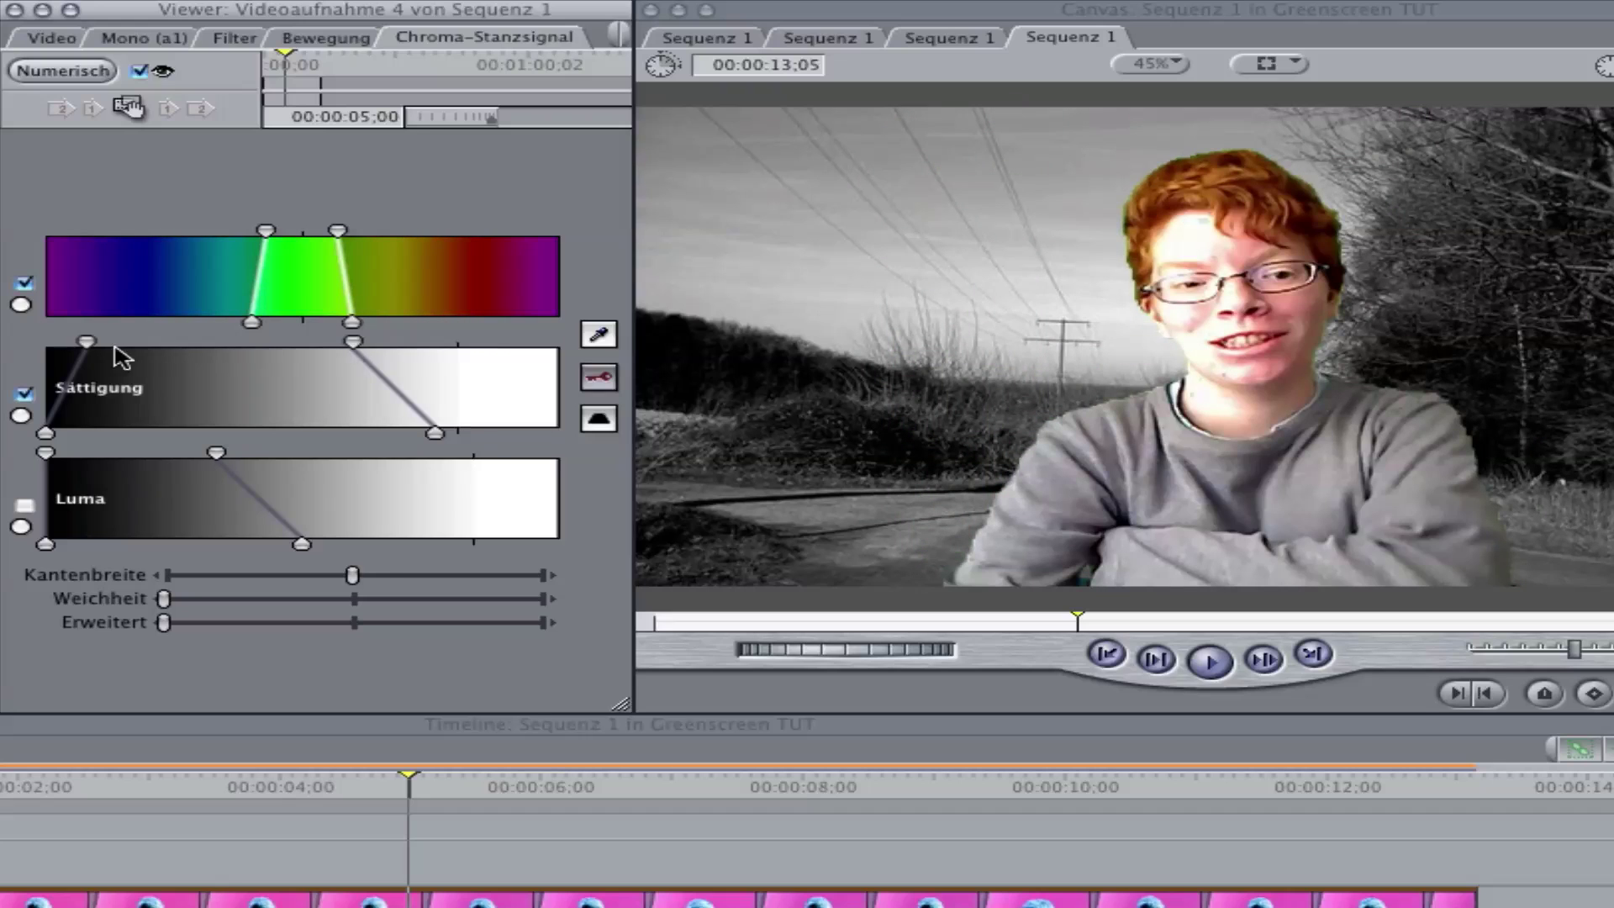
drag(87, 342, 112, 342)
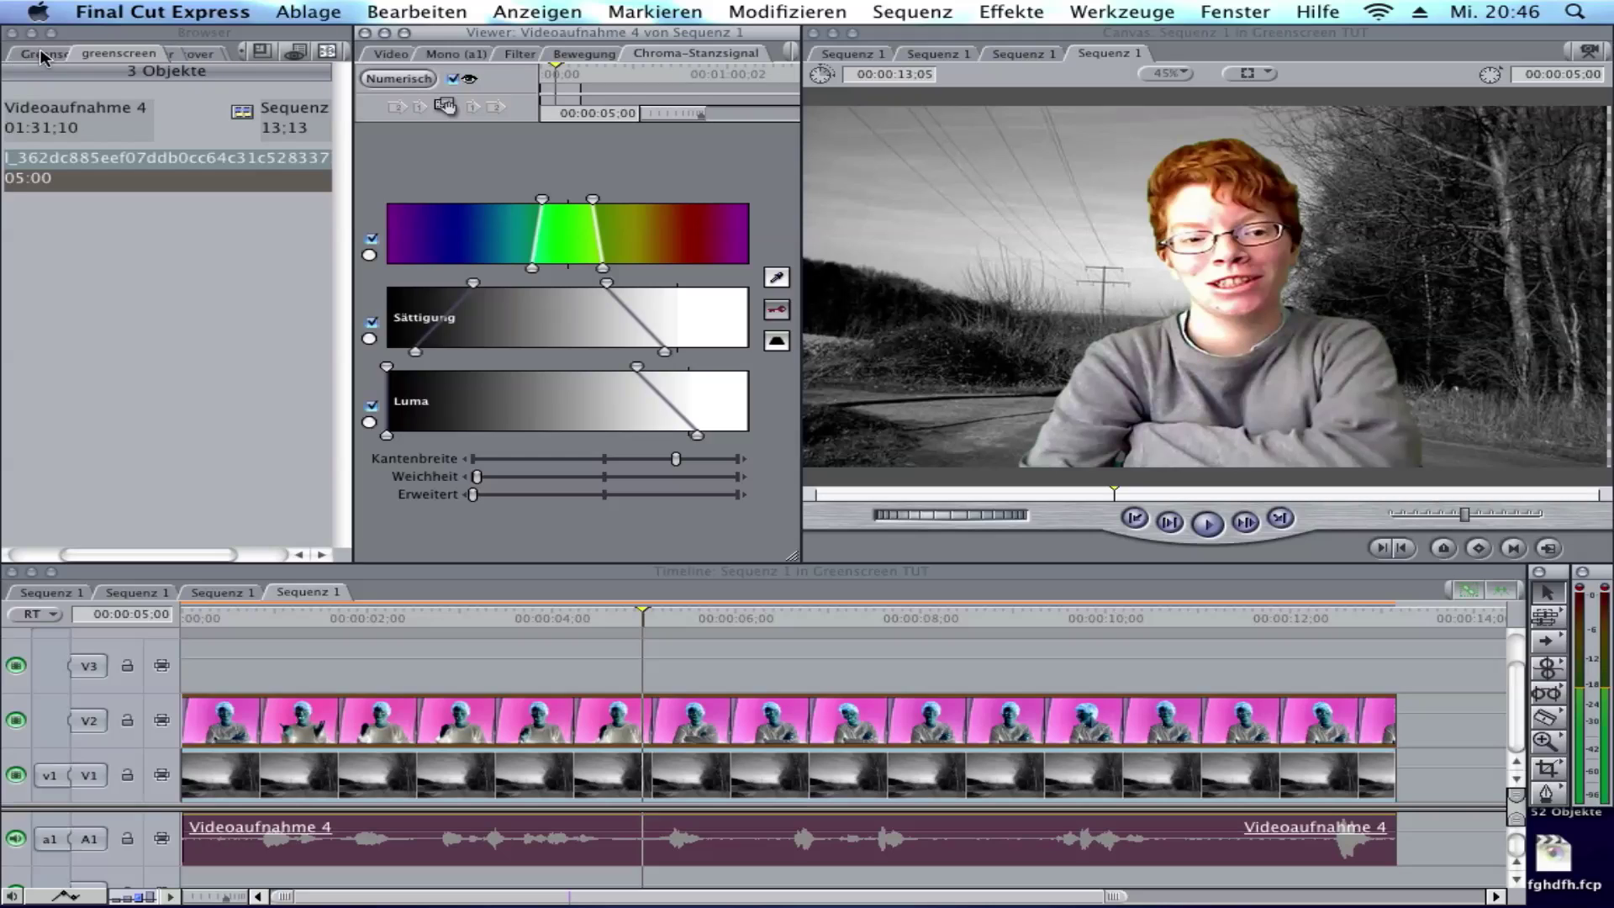
Apply the Farbkorrektur greenscreen favourite to the V2 clip and play from about 00:00:09:21 to check it.
click(225, 54)
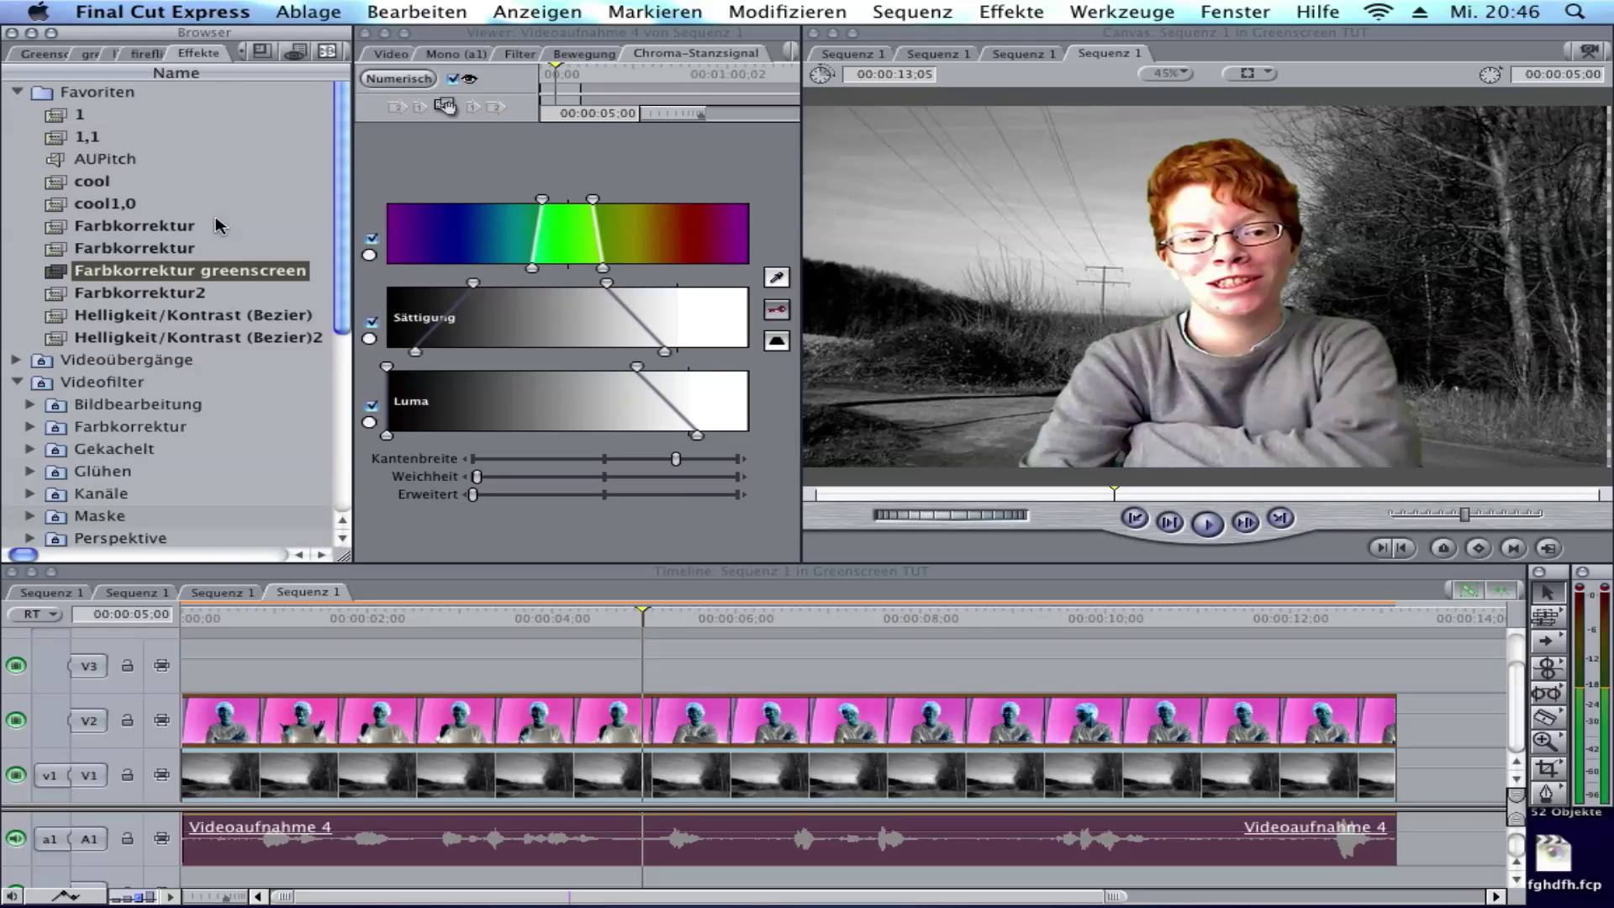
click(138, 270)
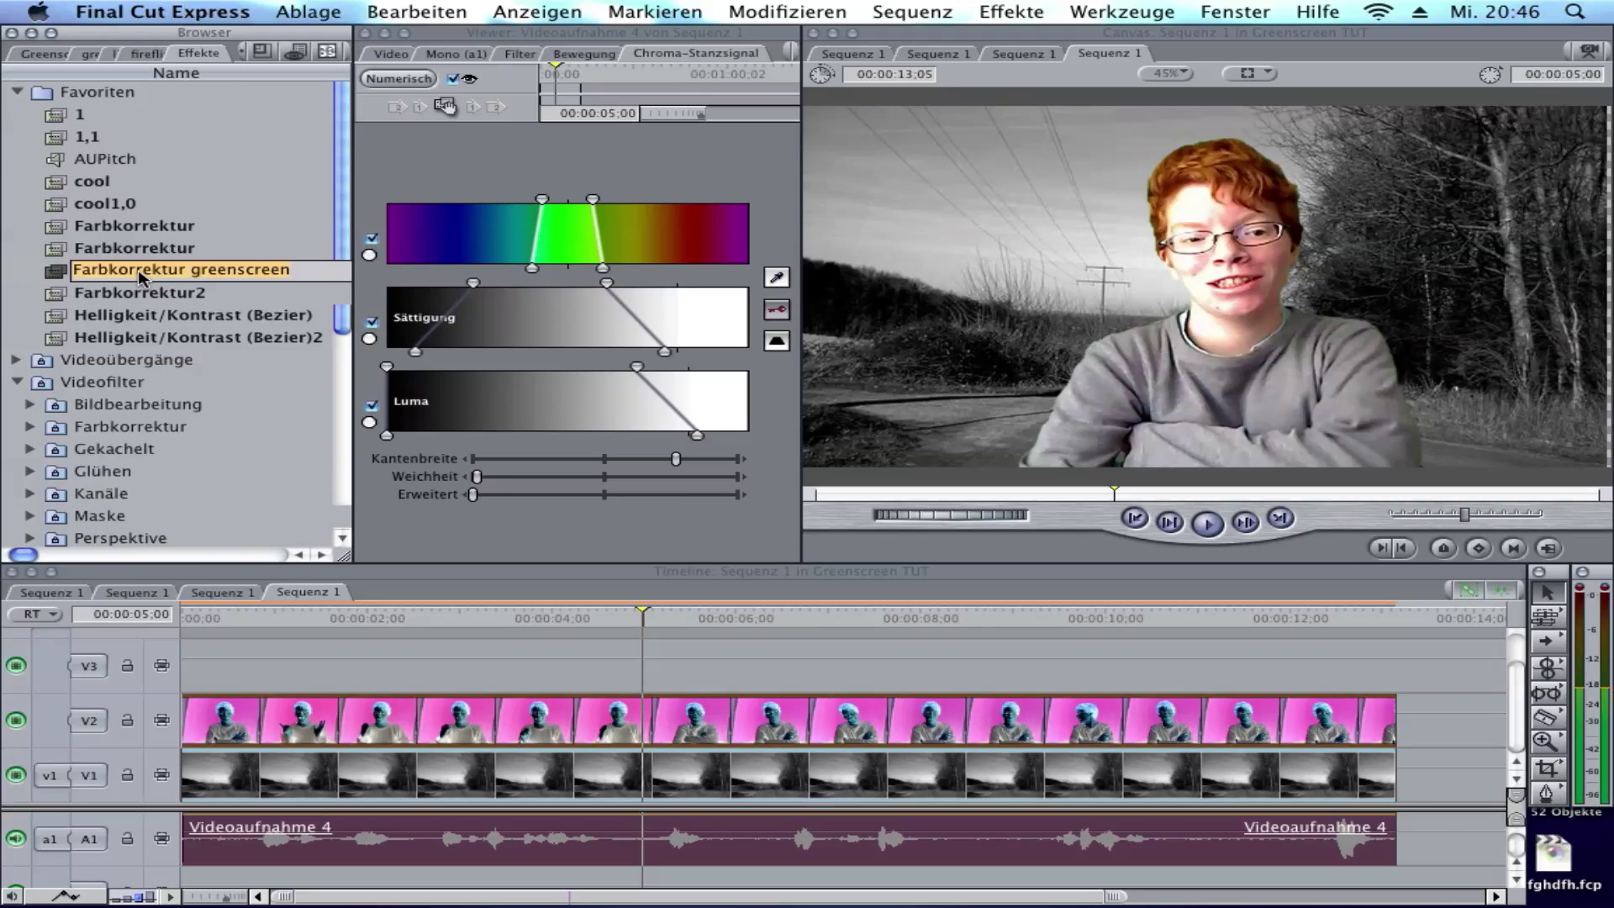
key(Return)
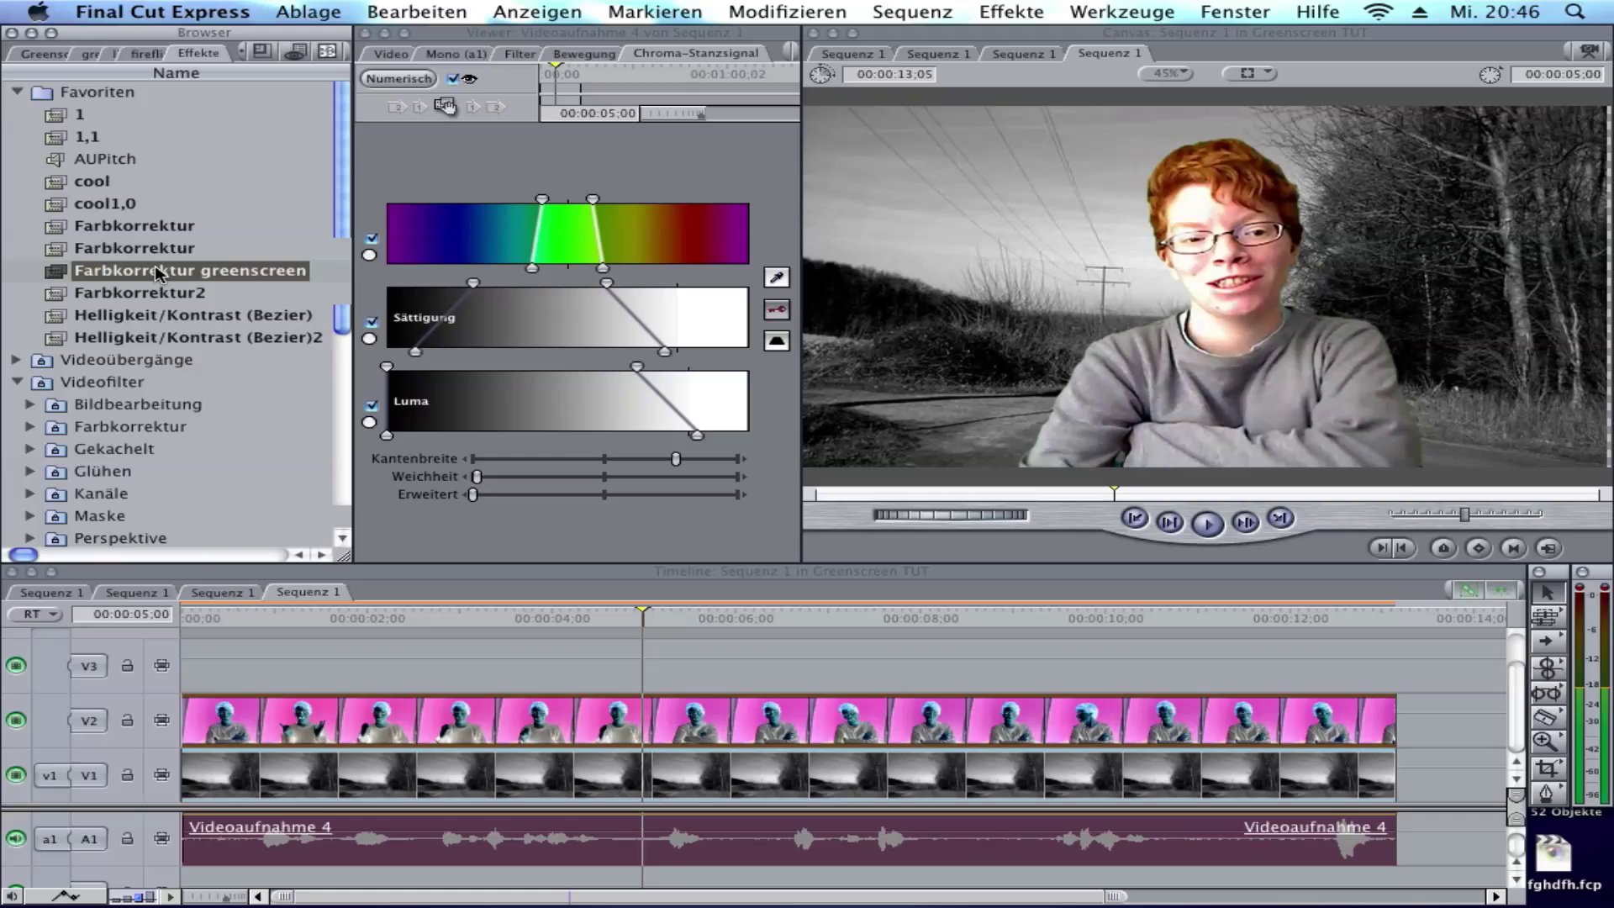
drag(155, 273, 343, 719)
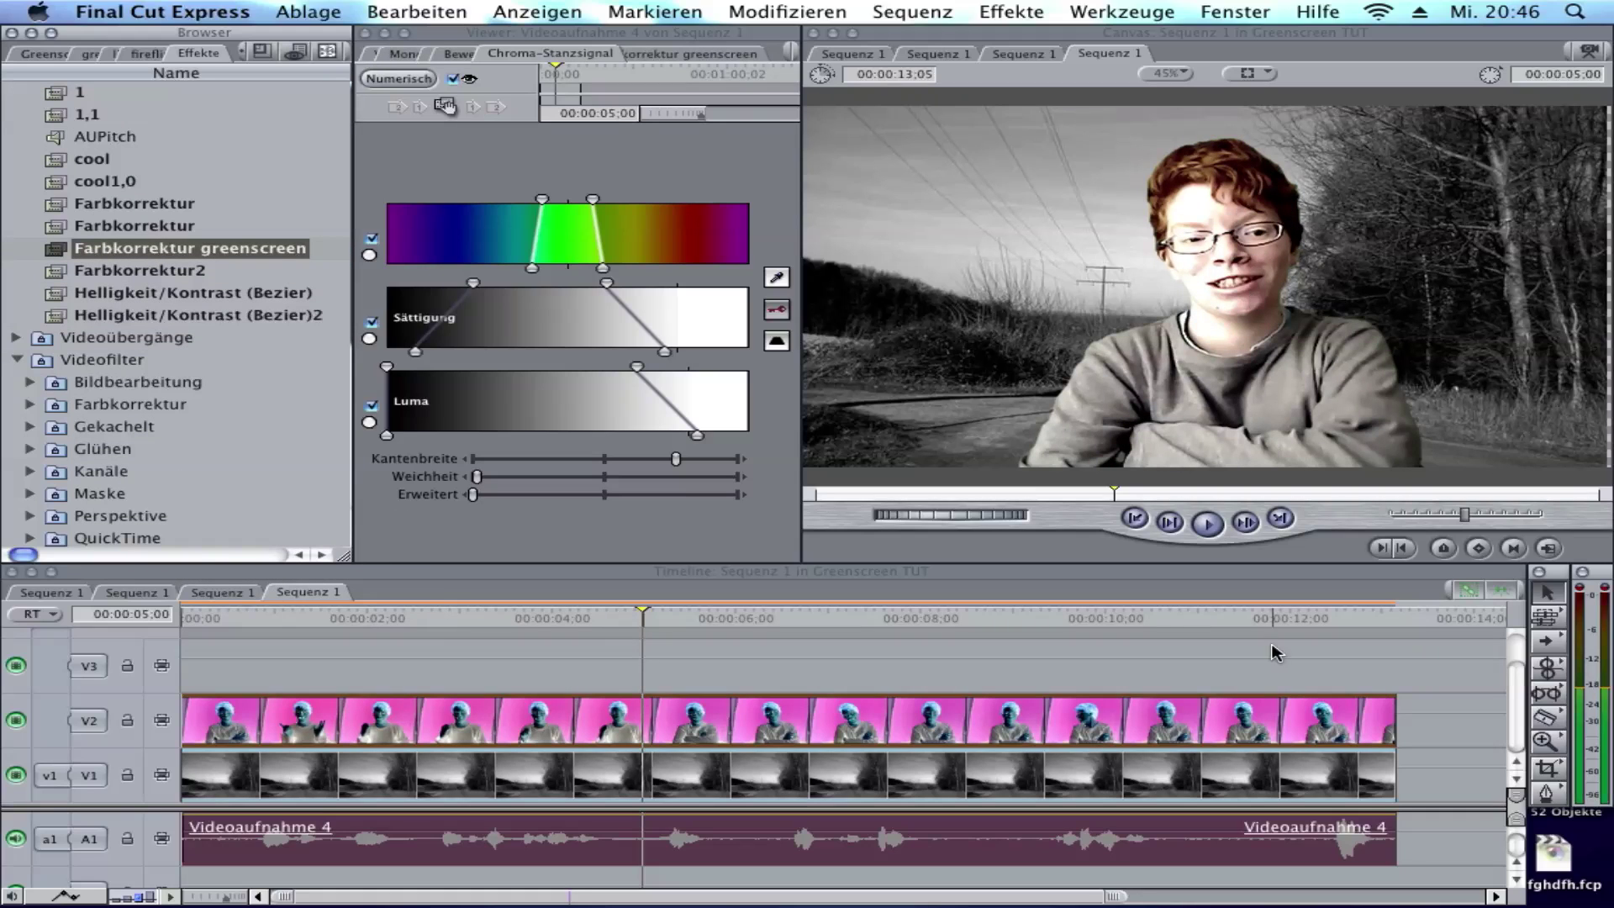
click(1079, 621)
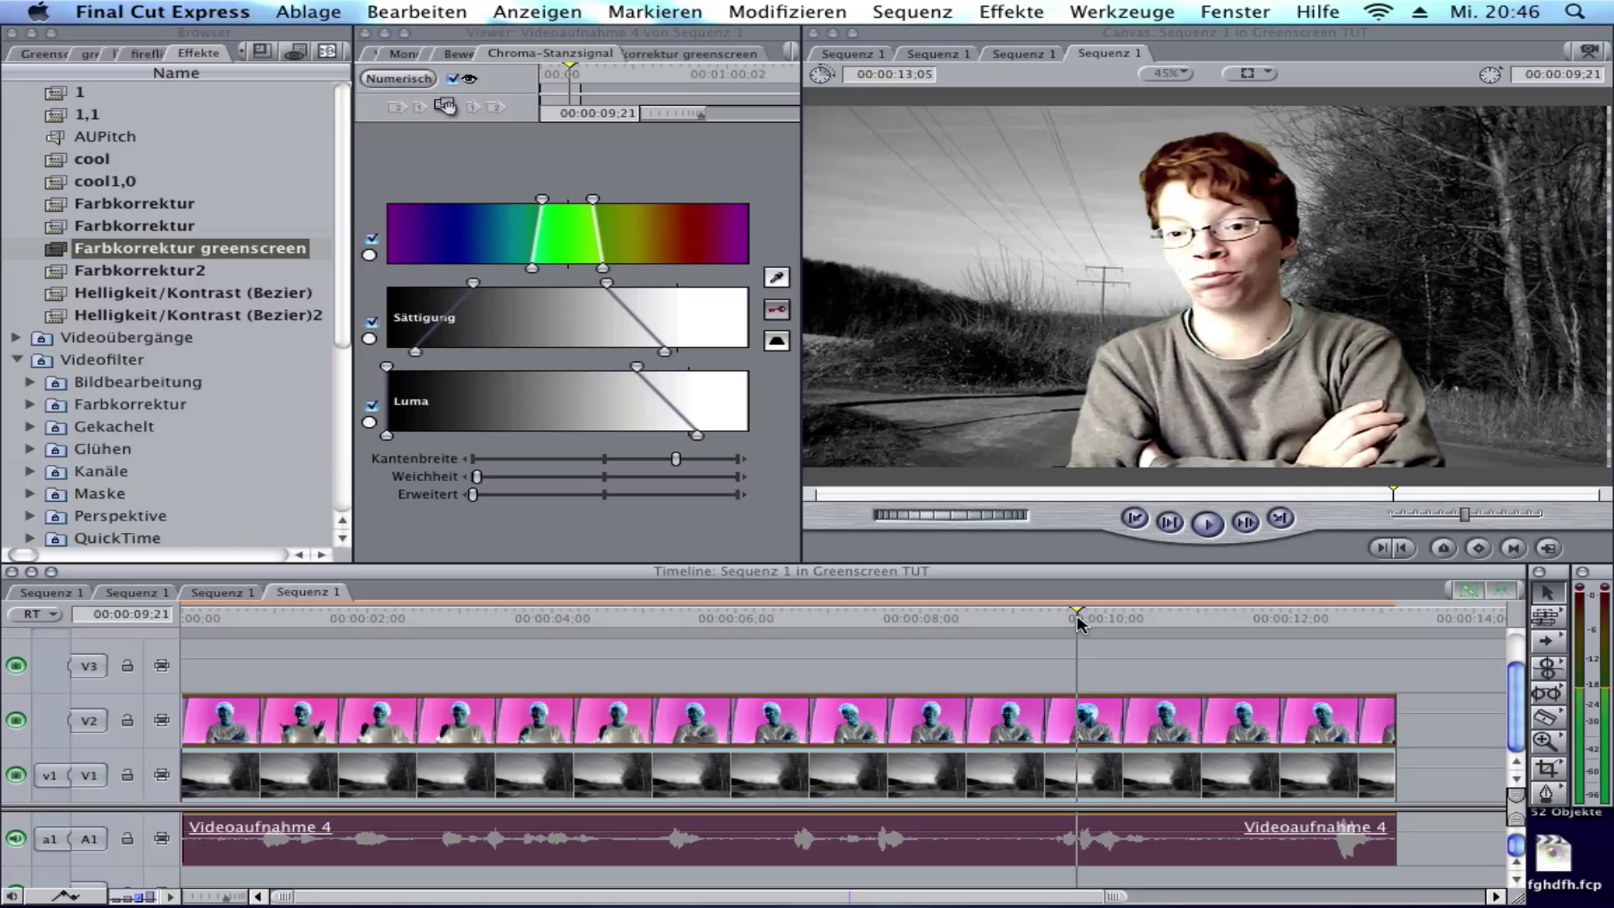
key(space)
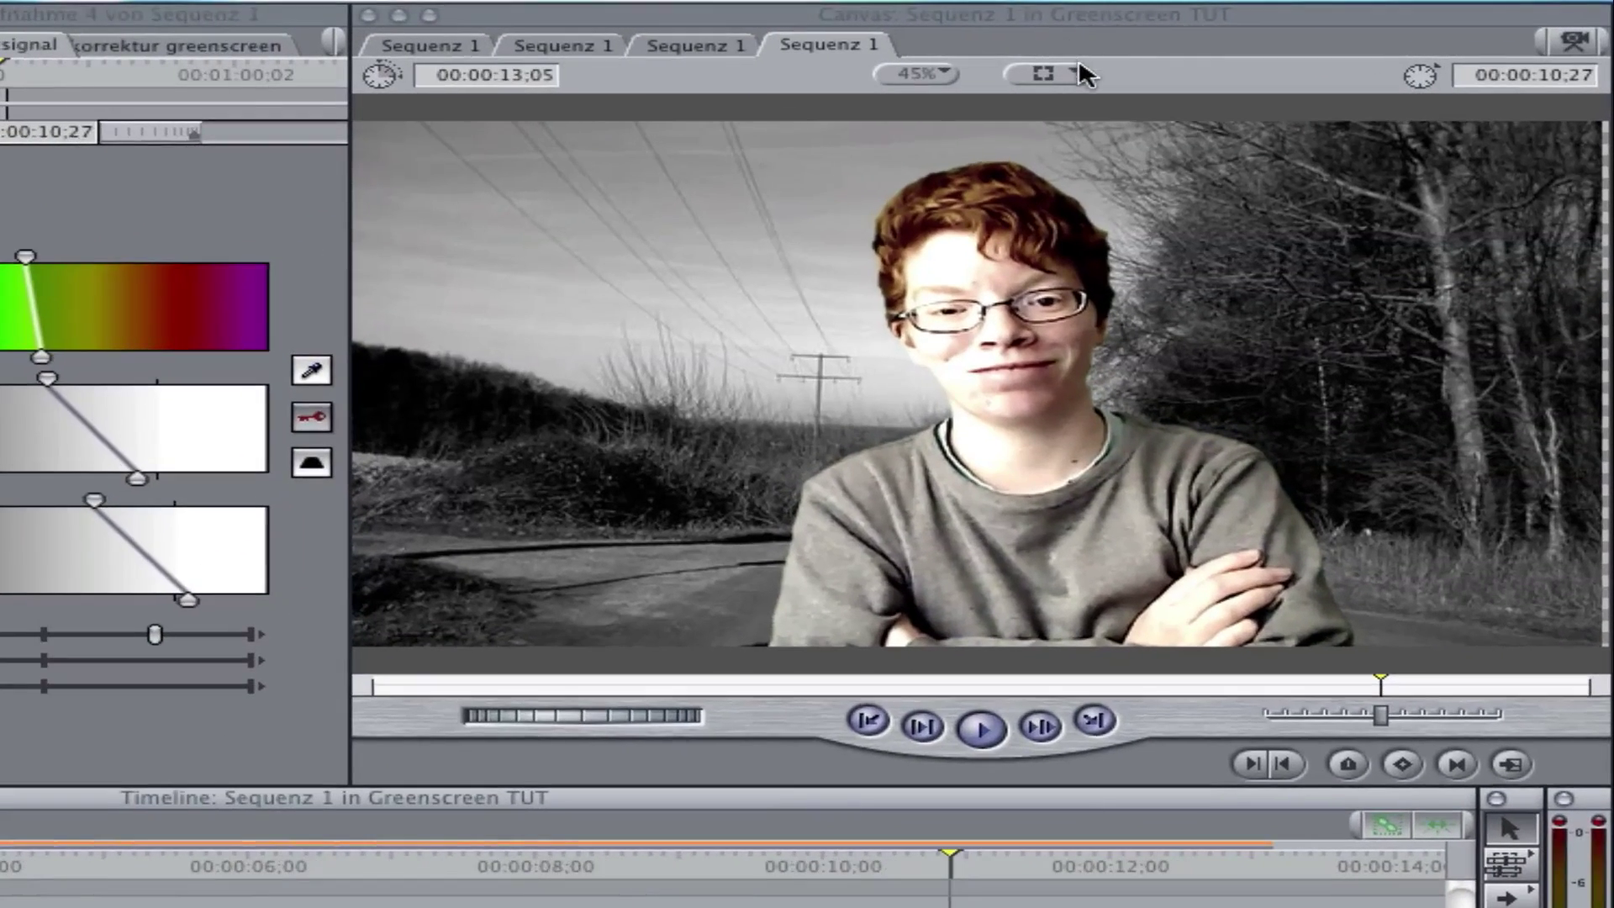
In Bild + Drahtmodell view, drag the keyed person right in the frame, then return the Canvas to Bild.
click(1079, 65)
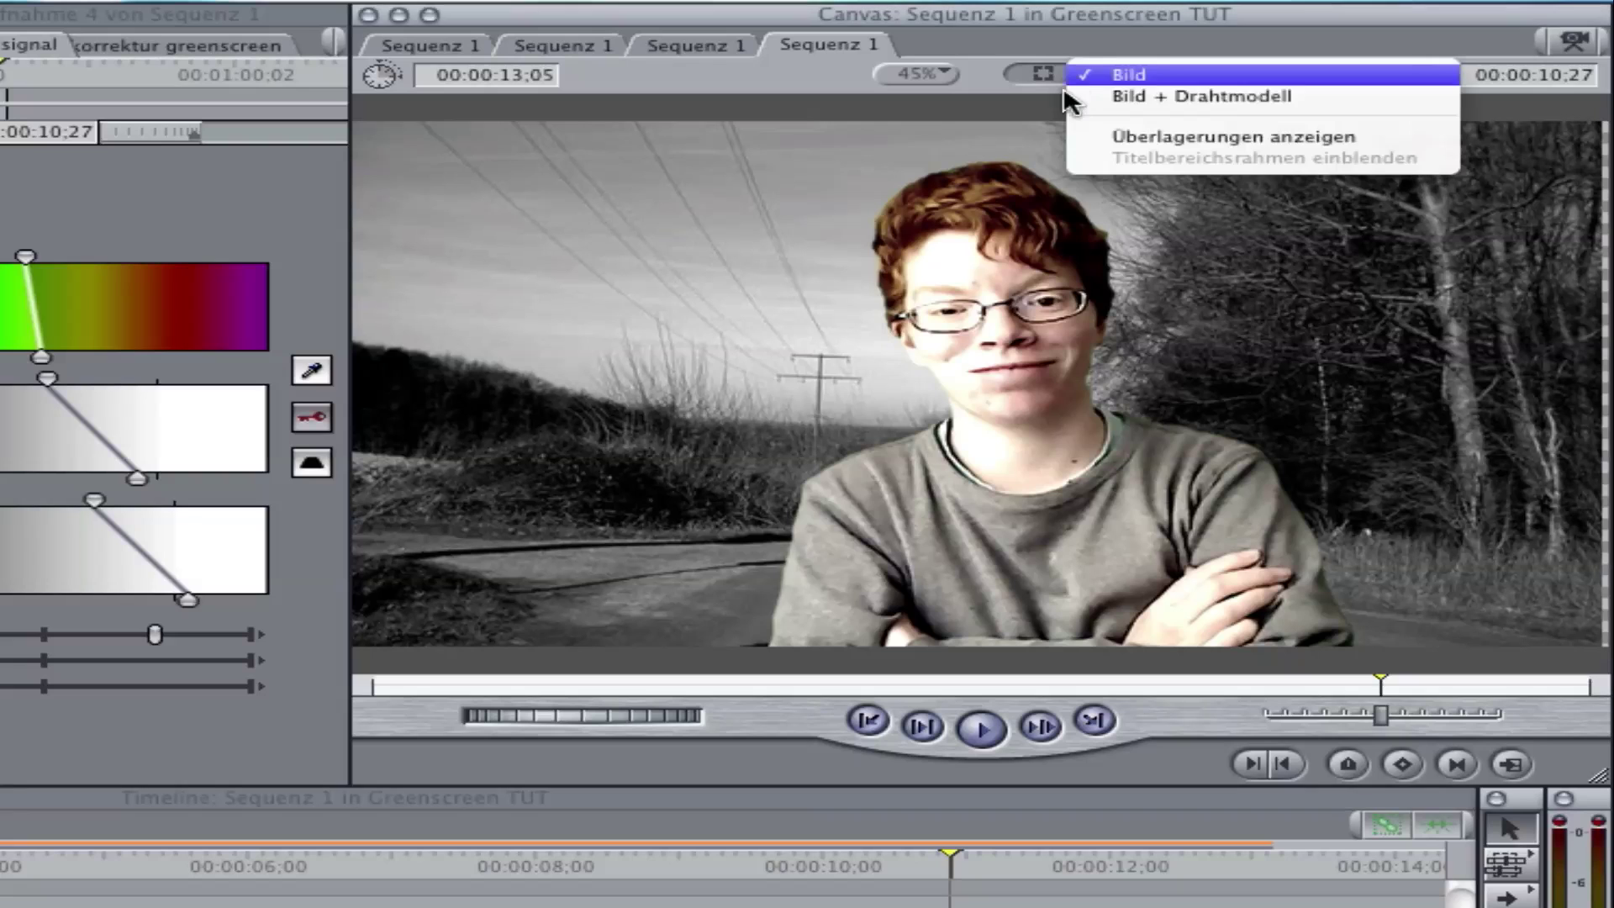
click(1135, 96)
drag(1015, 518, 1217, 545)
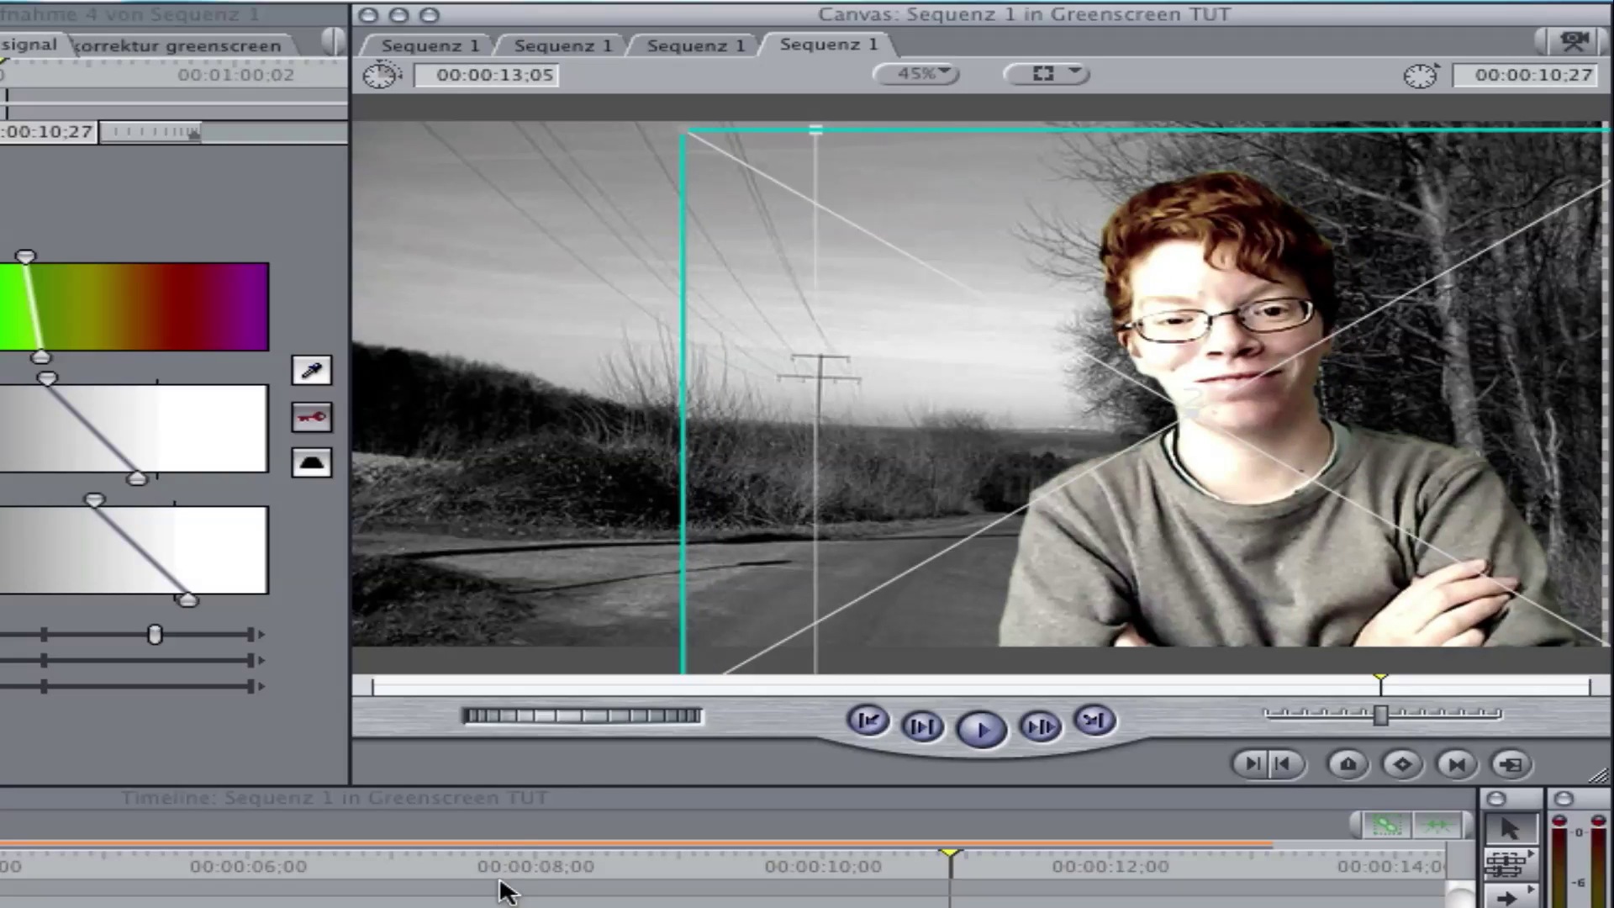
click(686, 835)
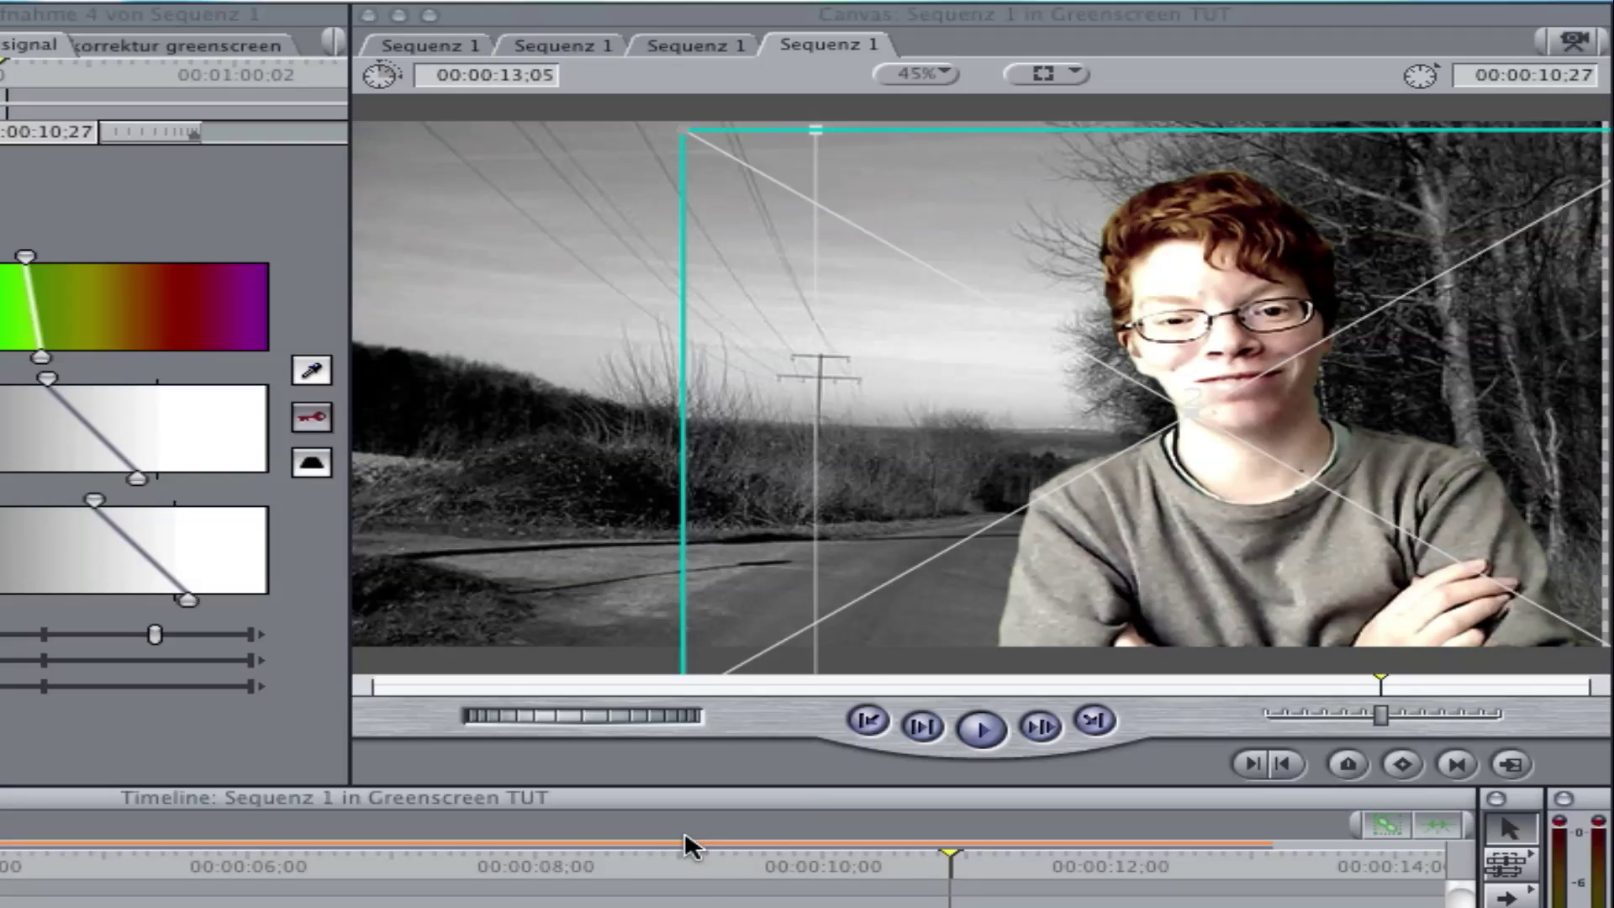
click(1071, 74)
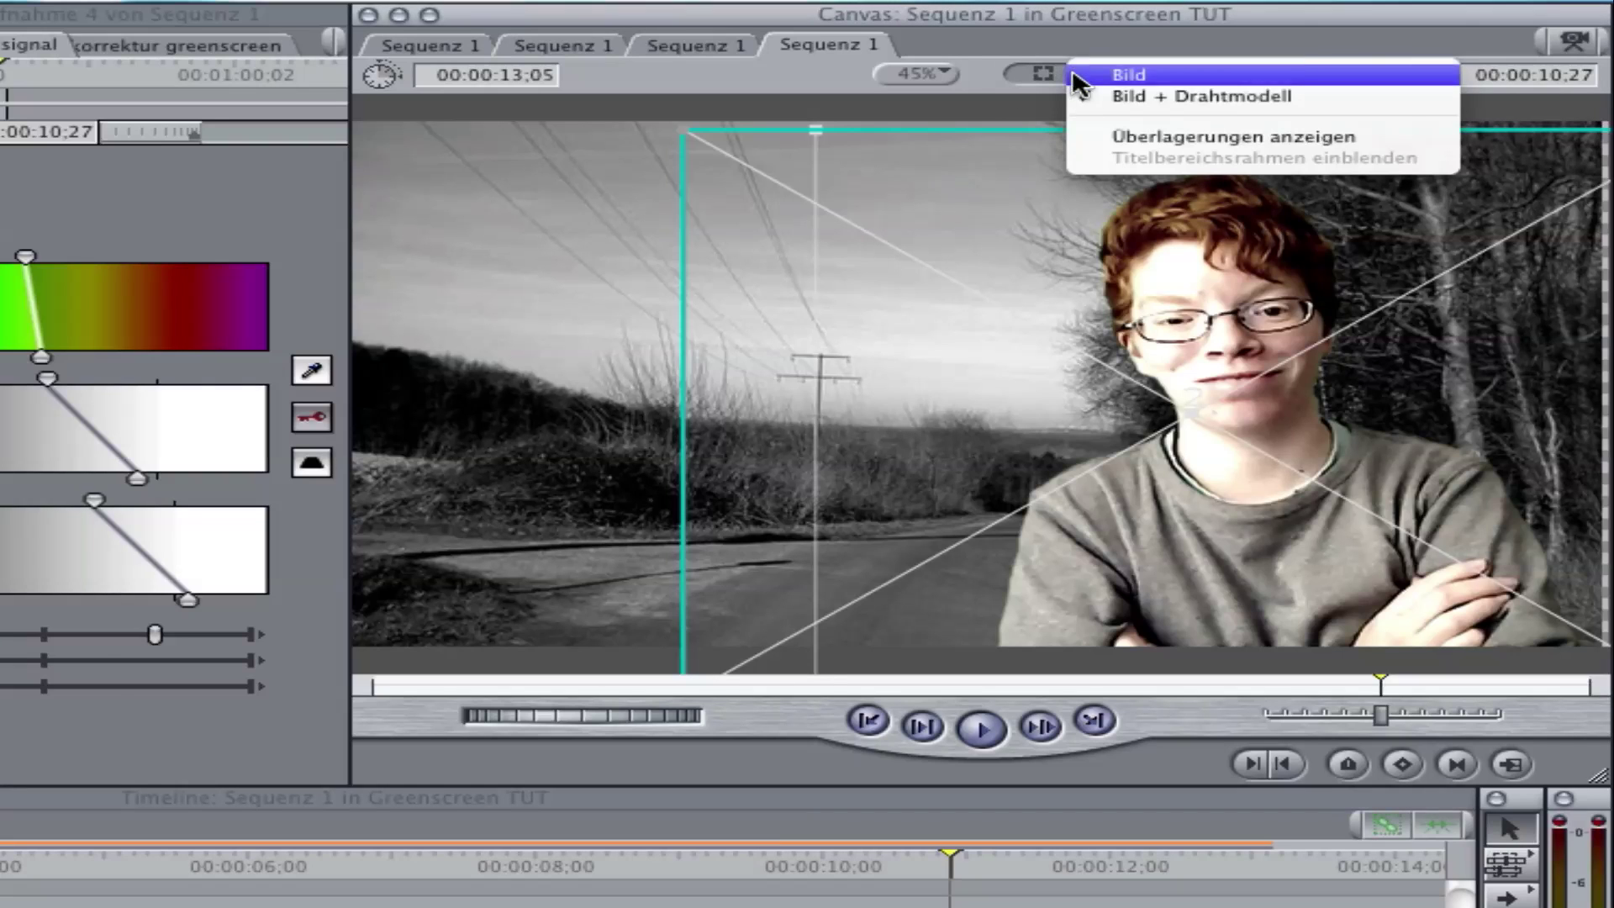
click(1110, 75)
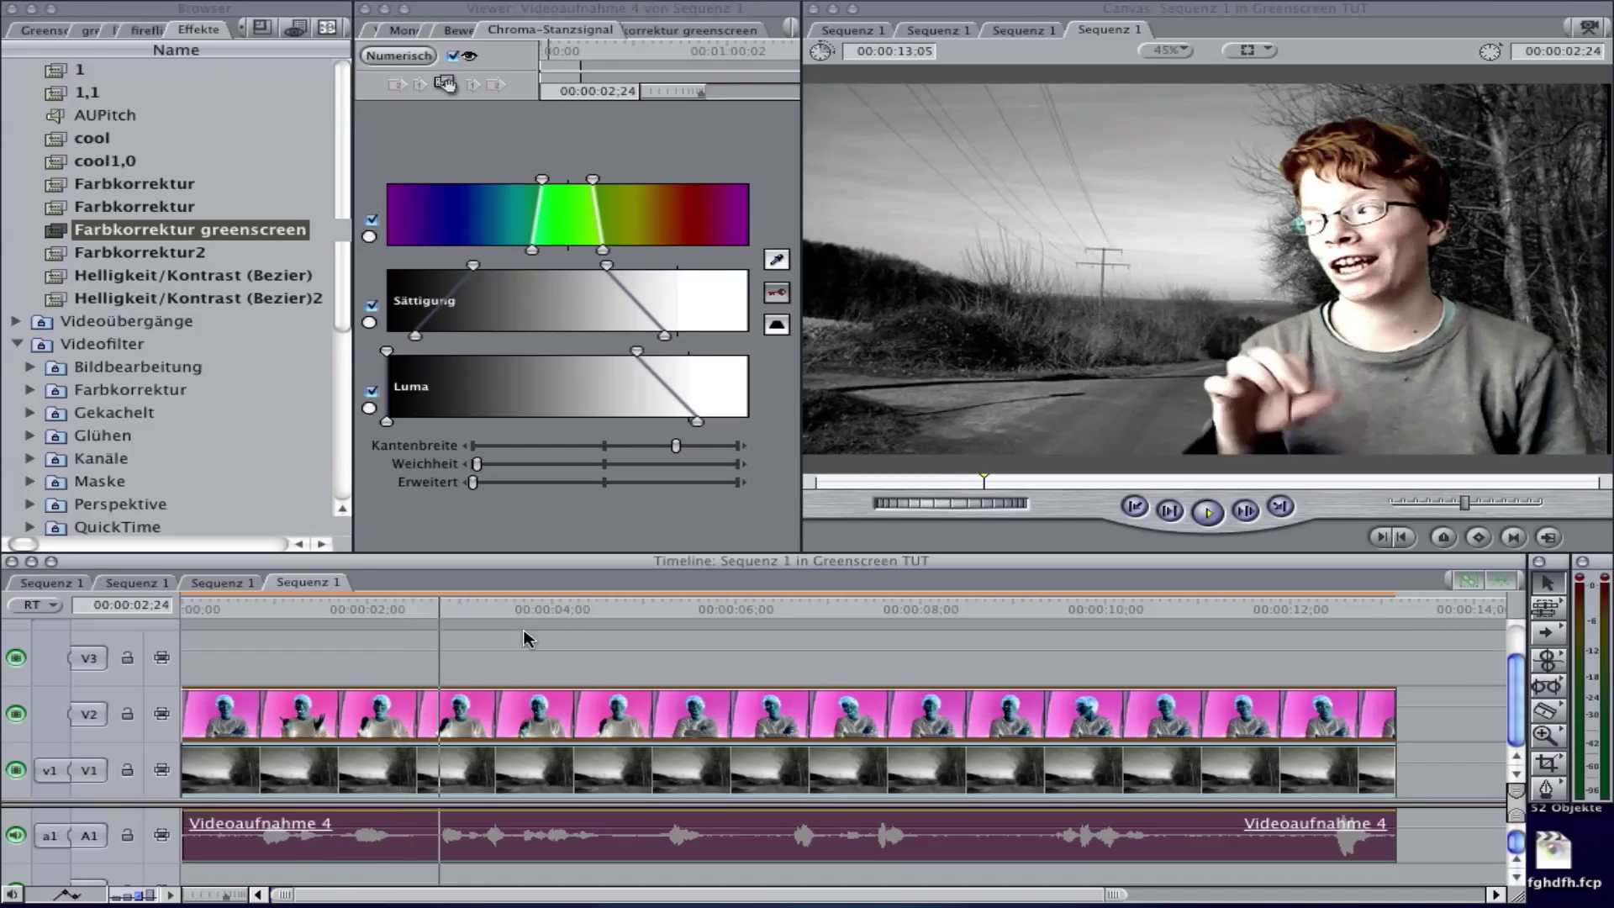